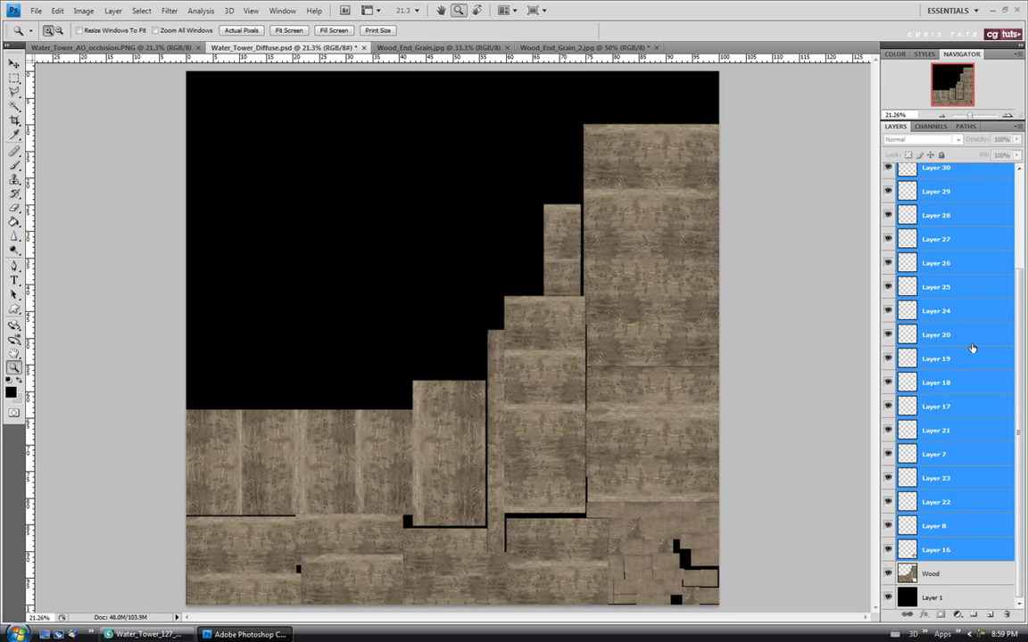
- Merge the selected end-grain layers into one layer and toggle its visibility to check its contents
key("ctrl+e")
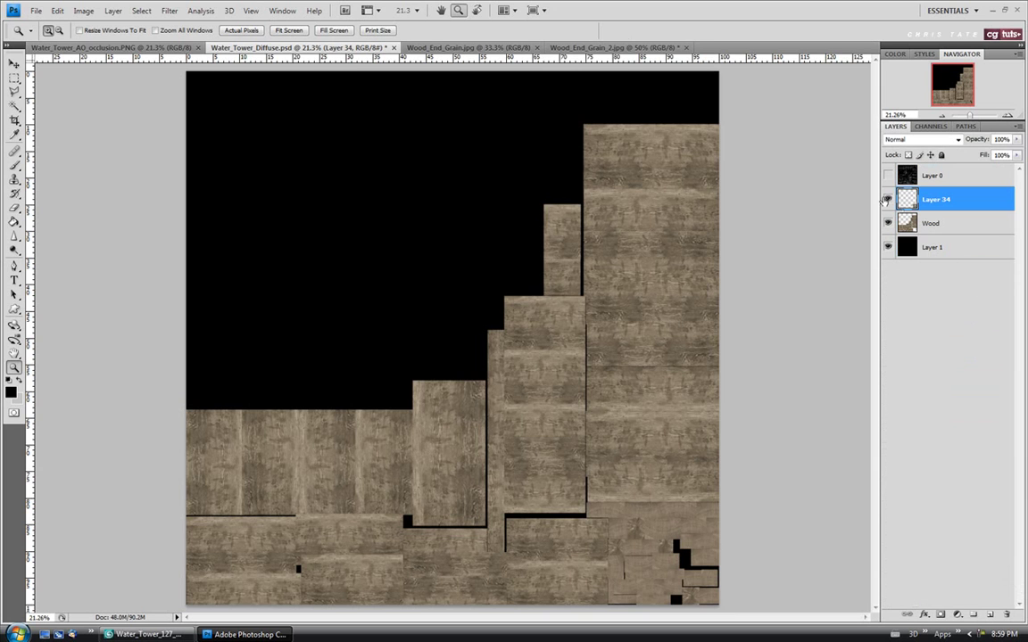
left_click(888, 199)
left_click(887, 199)
- Apply the Sharpen filter to the merged end-grain layer
left_click(674, 574)
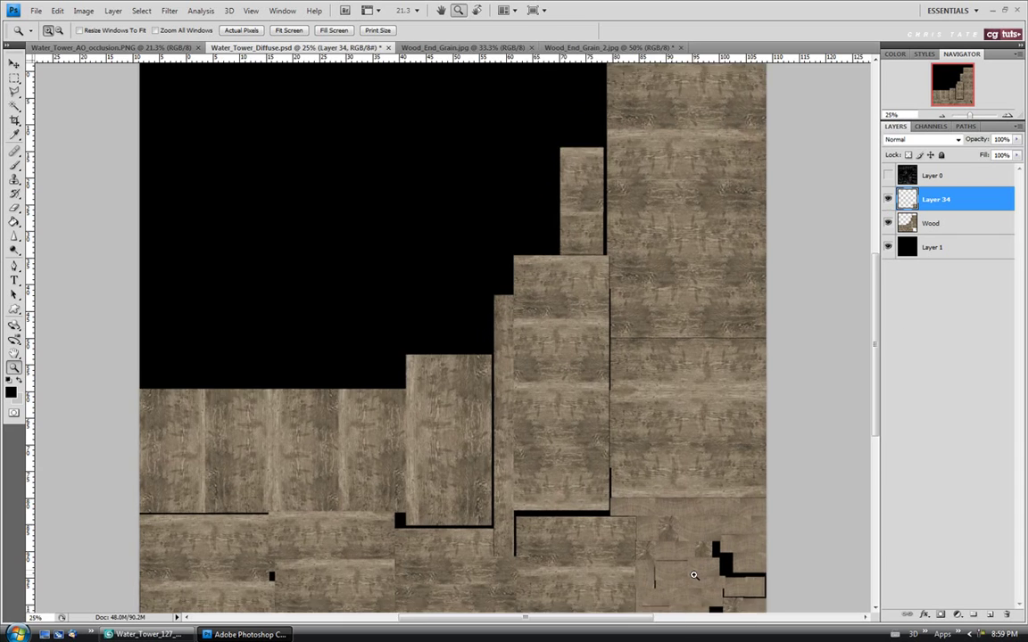
left_click(694, 573)
scroll(564, 559, "right", 5)
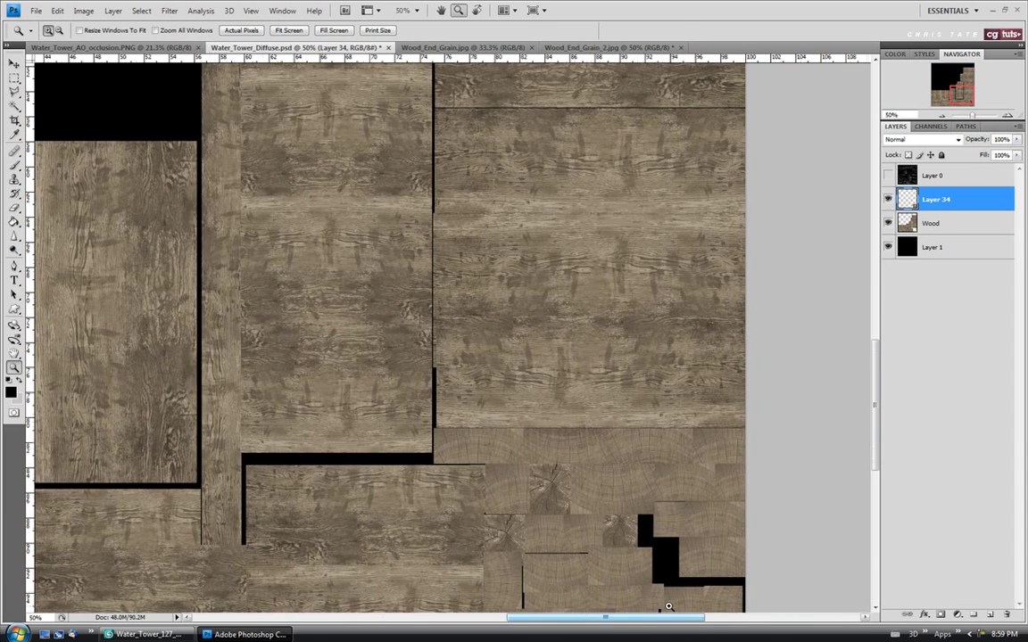
scroll(874, 451, "down", 3)
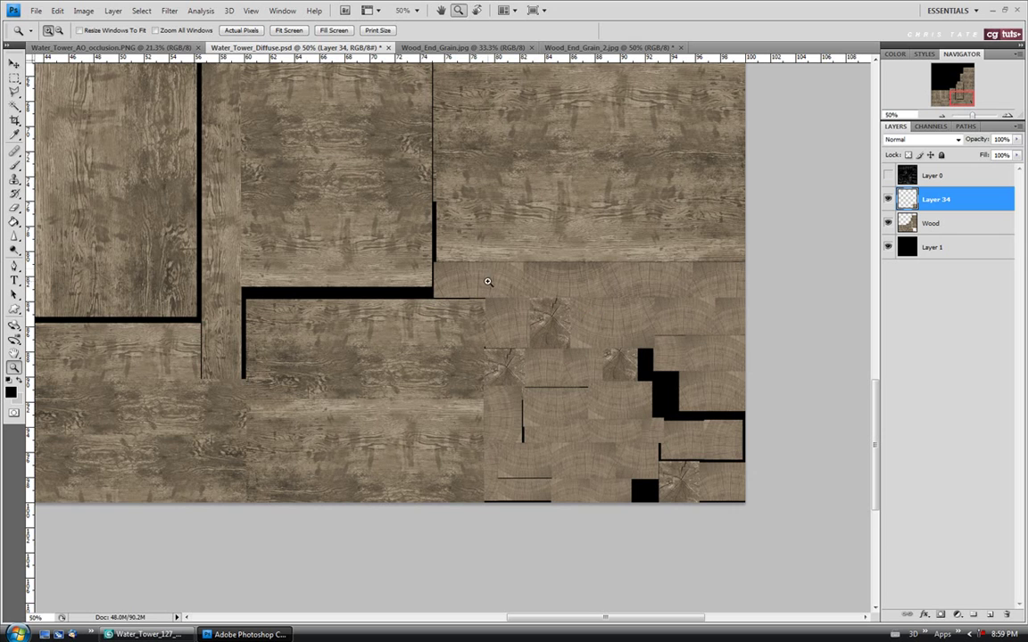
left_click(167, 10)
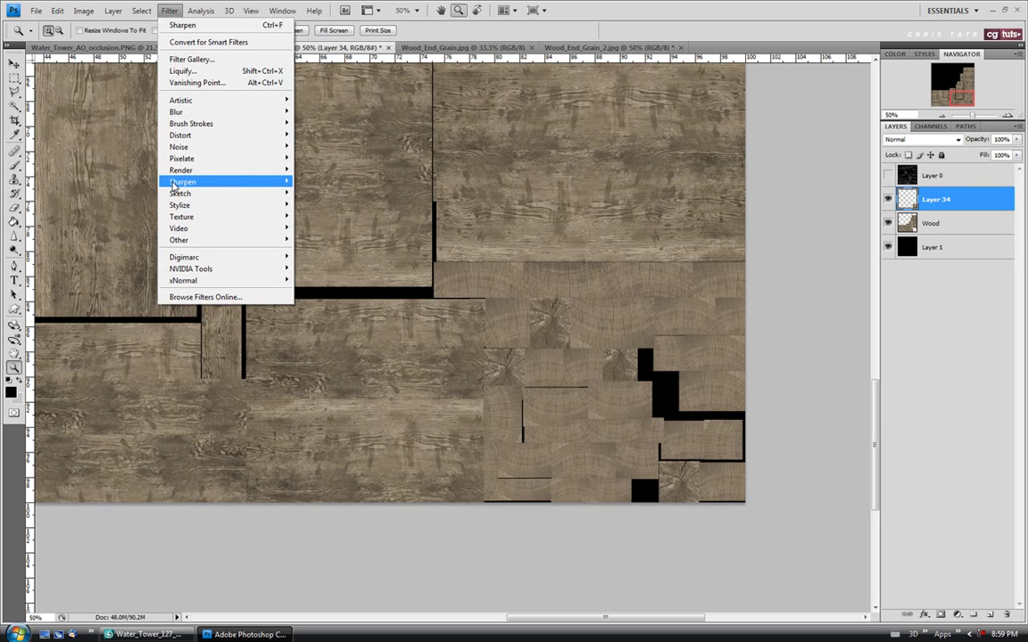
mouse_move(231, 182)
left_click(321, 182)
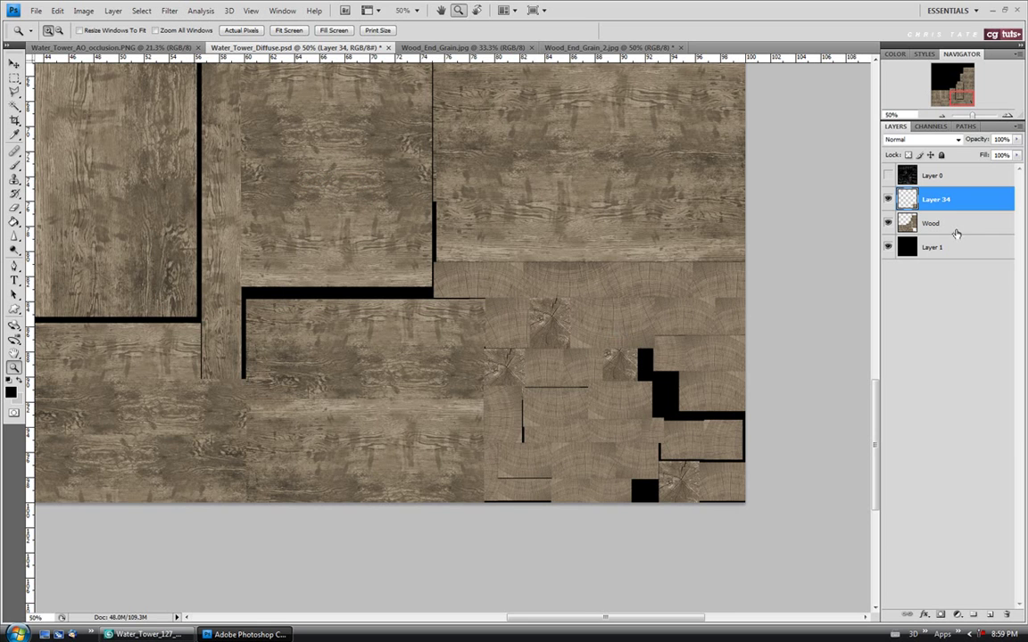
- Apply the same Sharpen filter to the Wood layer
left_click(952, 223)
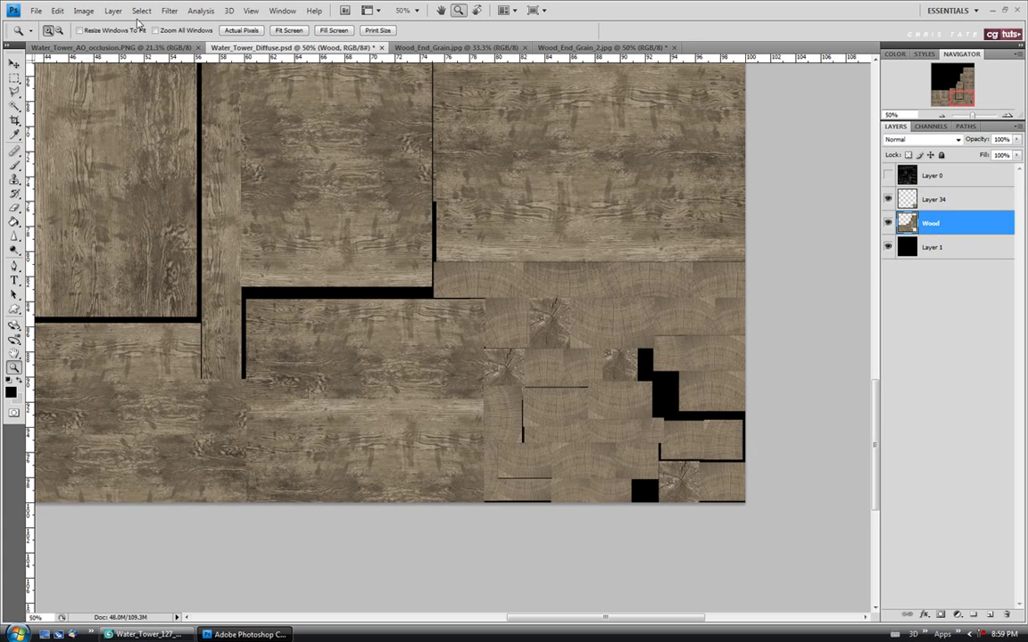
left_click(172, 12)
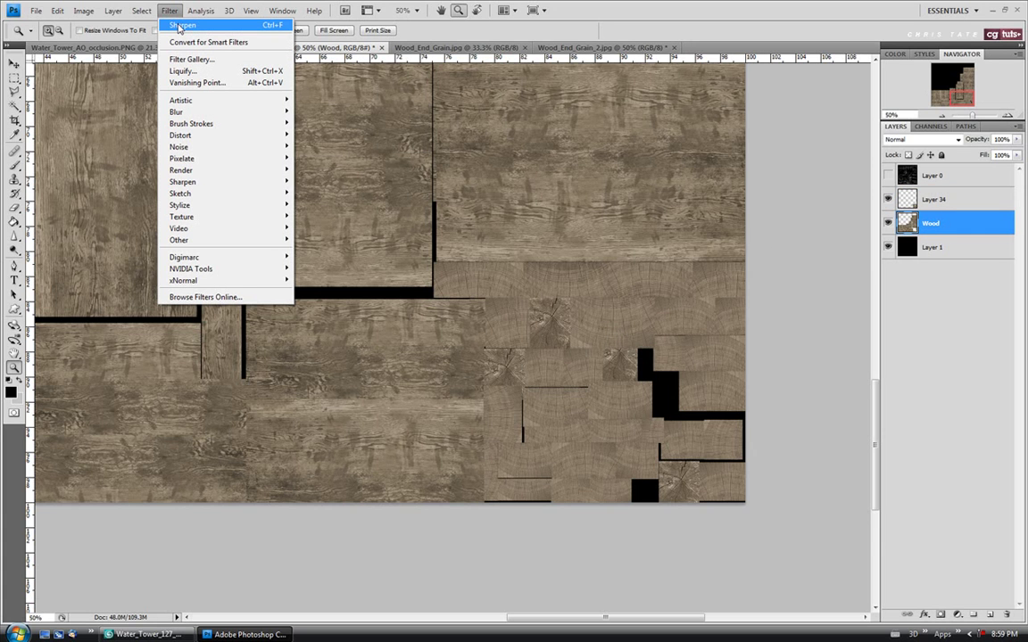
left_click(177, 25)
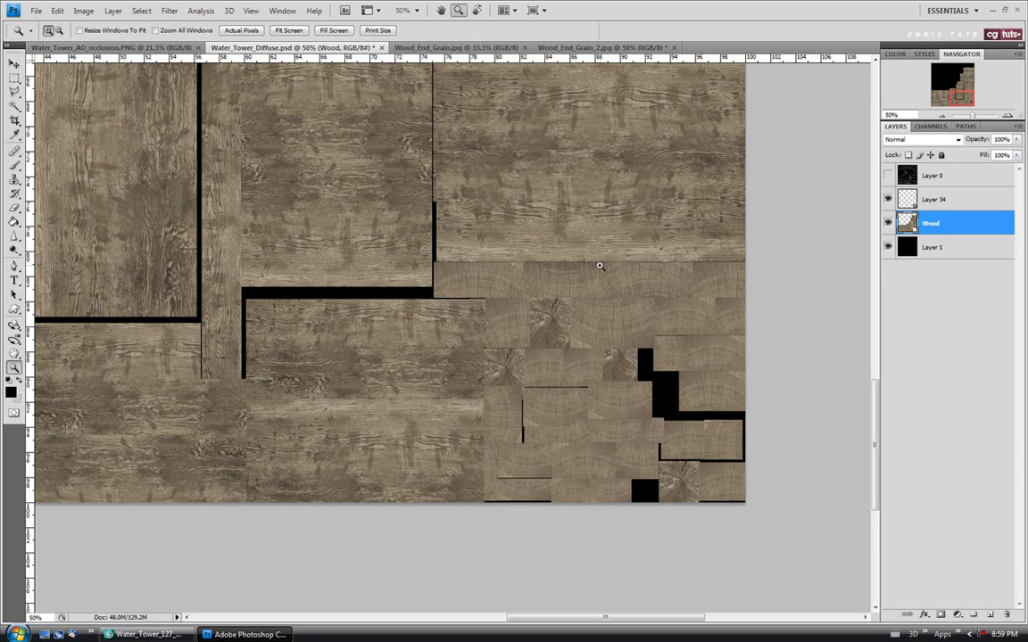
- Rename the merged layer End Grain and save the diffuse texture file
double_click(934, 199)
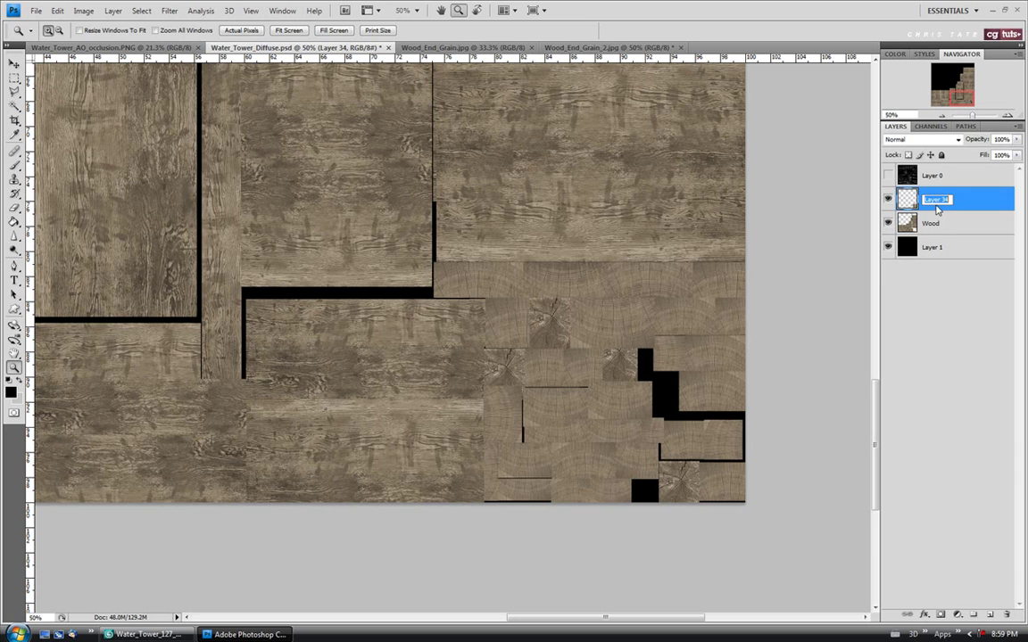
type("End Grain")
left_click(951, 226)
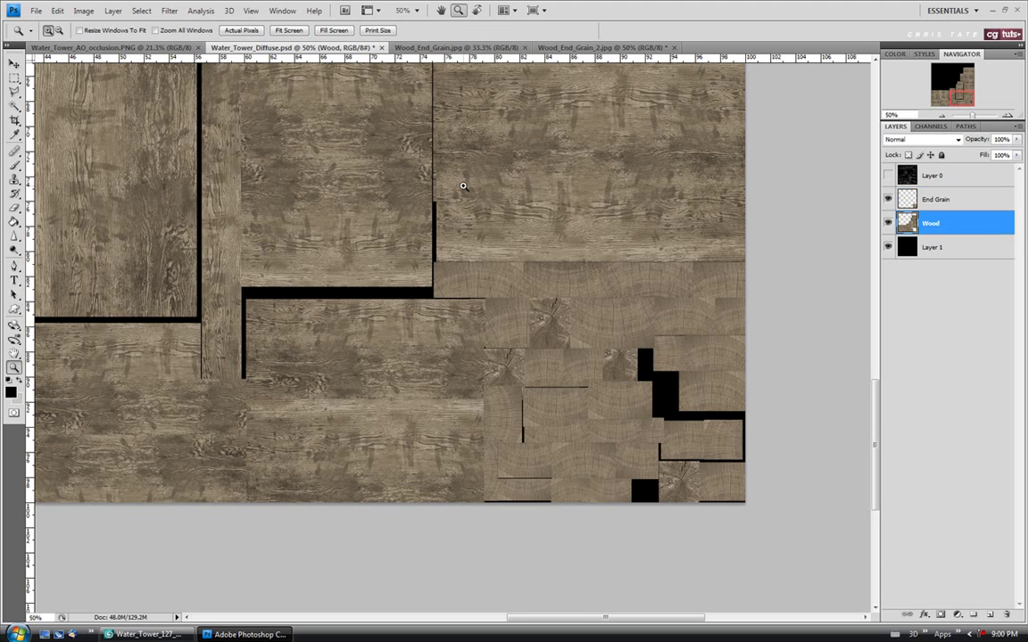
left_click(35, 10)
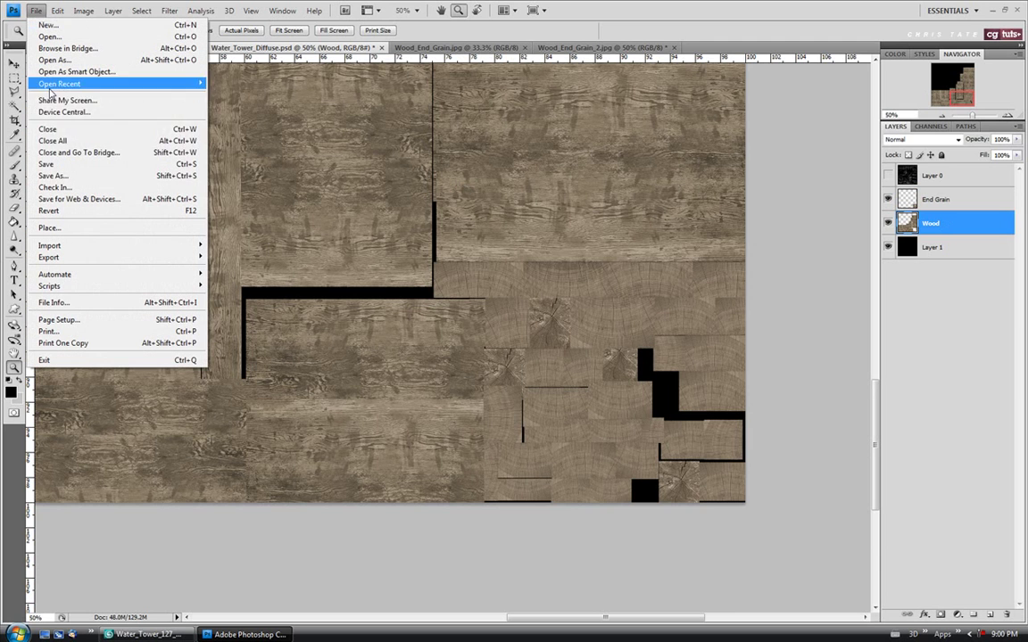
left_click(49, 166)
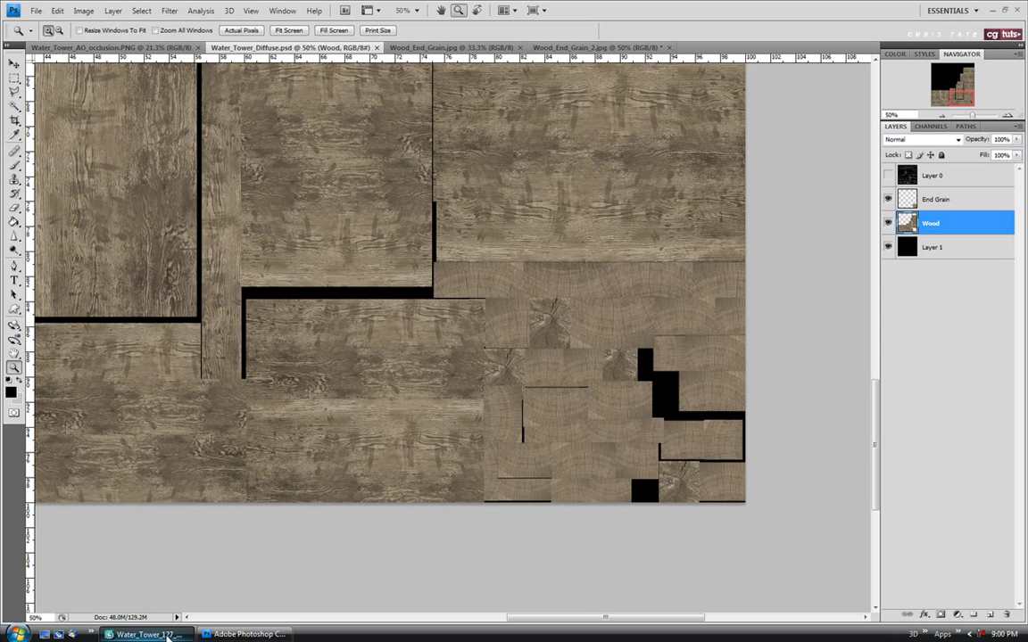
- Examine the textured tower model in 3ds Max, then return to Photoshop and view the whole texture
left_click(167, 635)
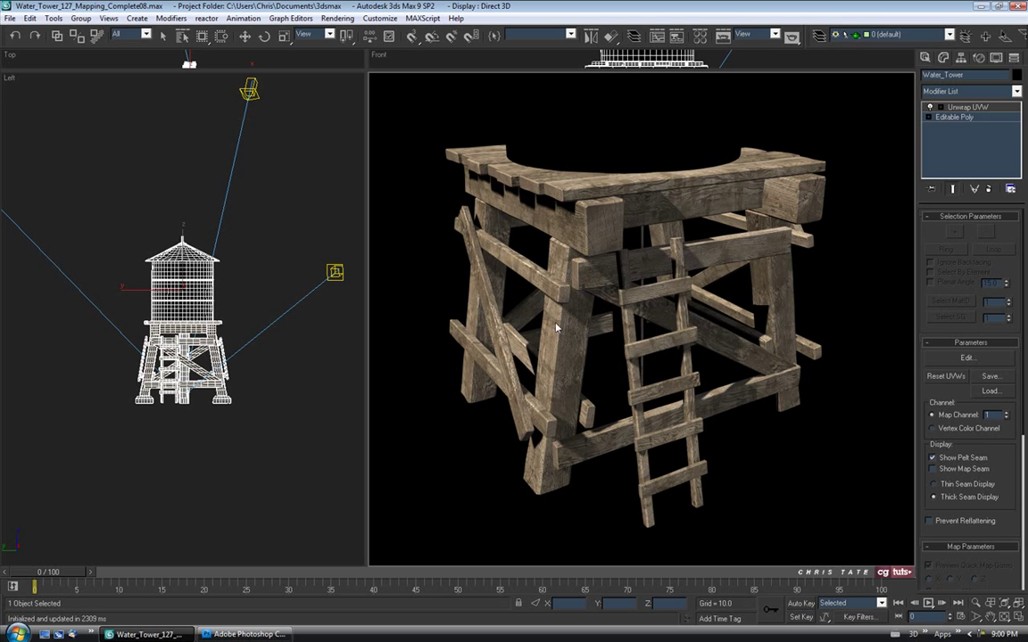
key("alt+Tab")
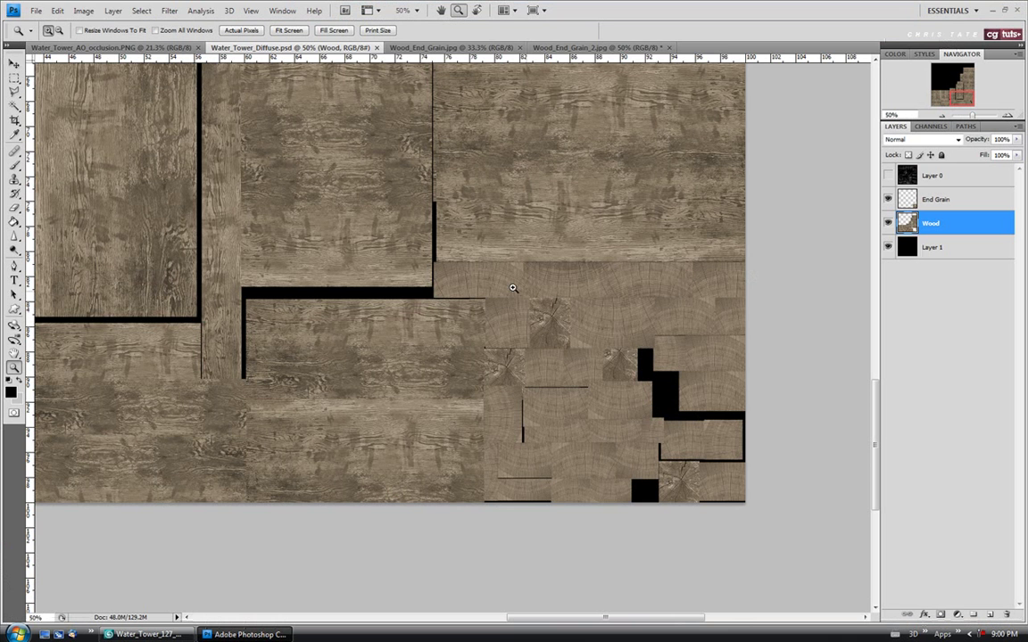
left_click(284, 31)
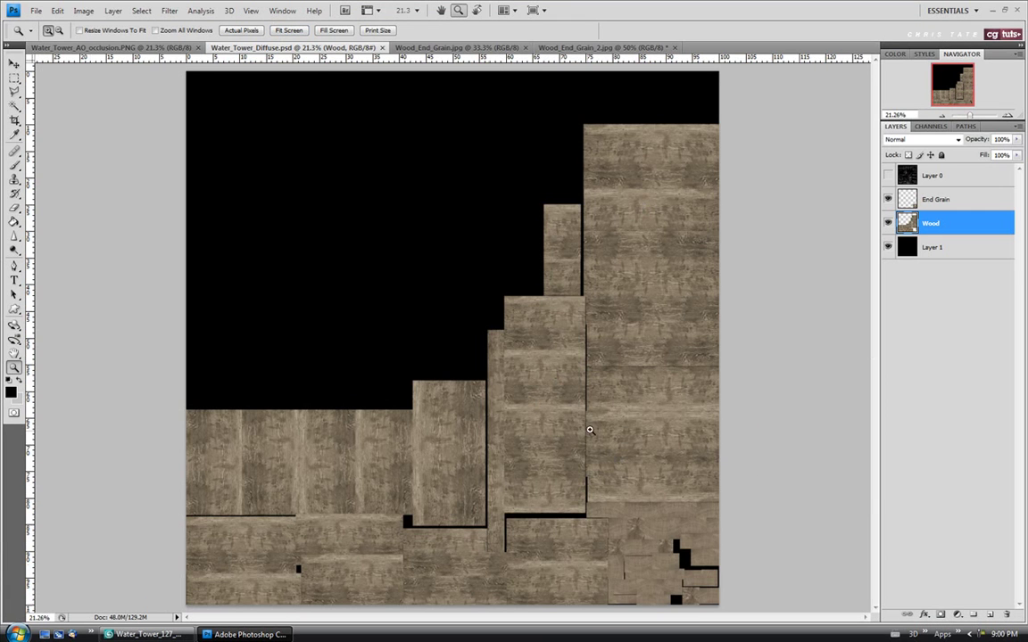
- Make End Grain the active layer and close the Wood_End_Grain.jpg and Wood_End_Grain_2.jpg images
left_click(935, 200)
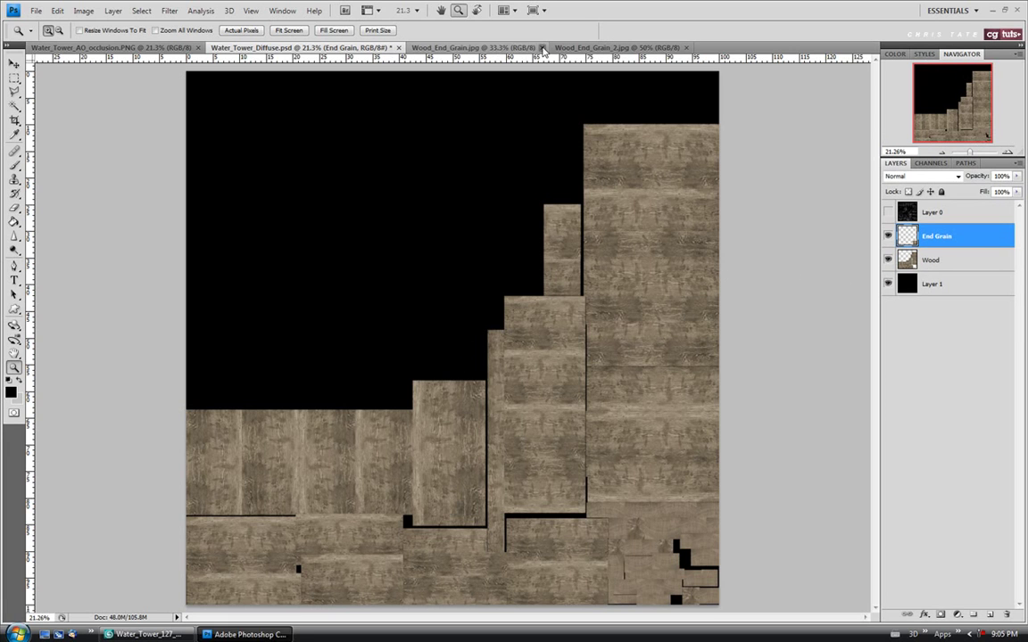
left_click(542, 48)
left_click(543, 47)
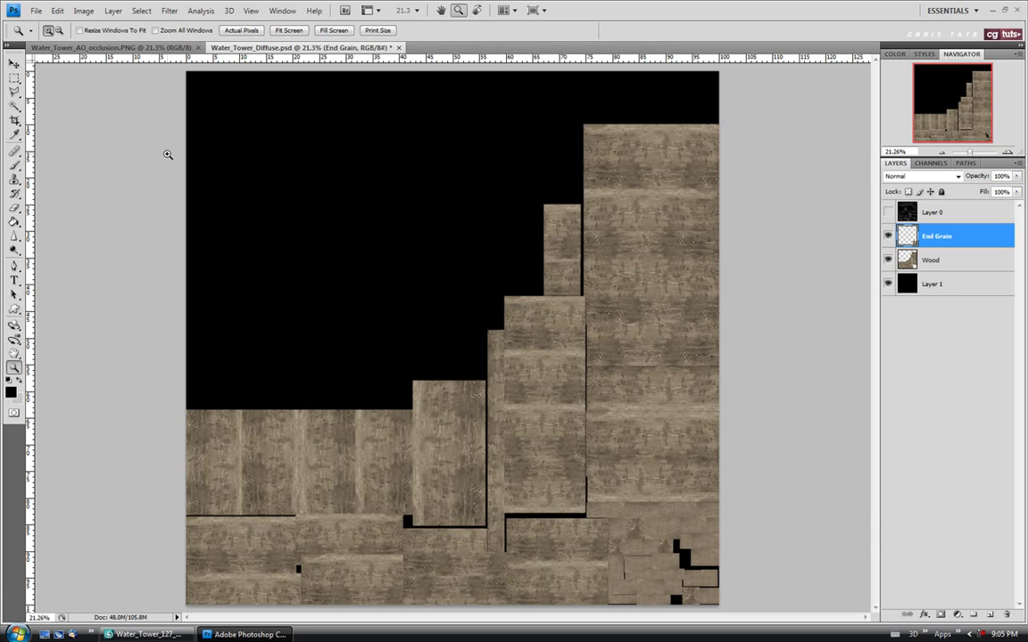
- Open the Dirt image from the Water_Tower_Texture_Source folder
left_click(13, 64)
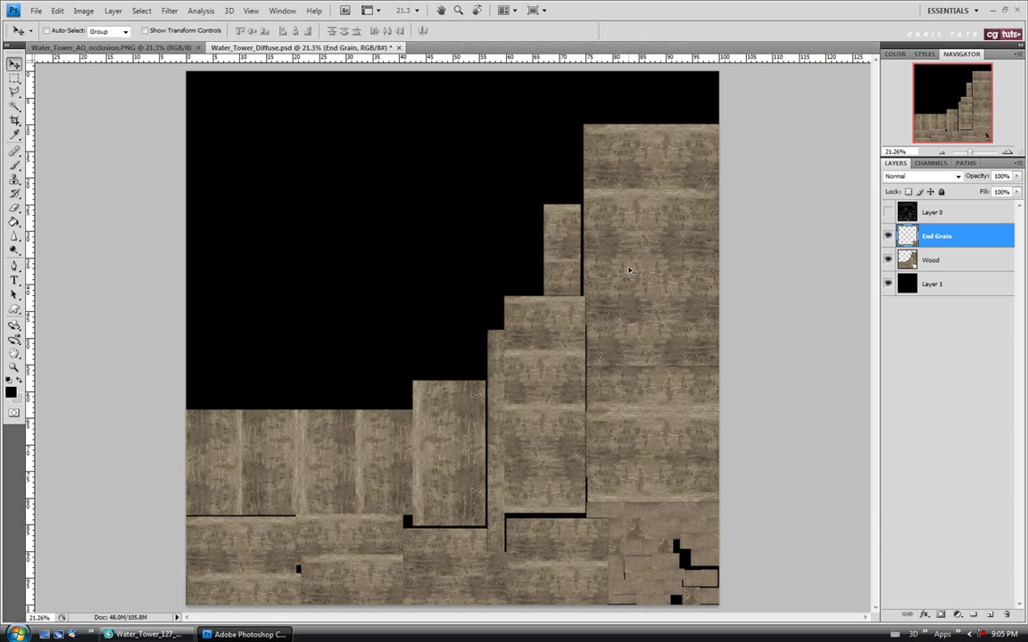
left_click(36, 11)
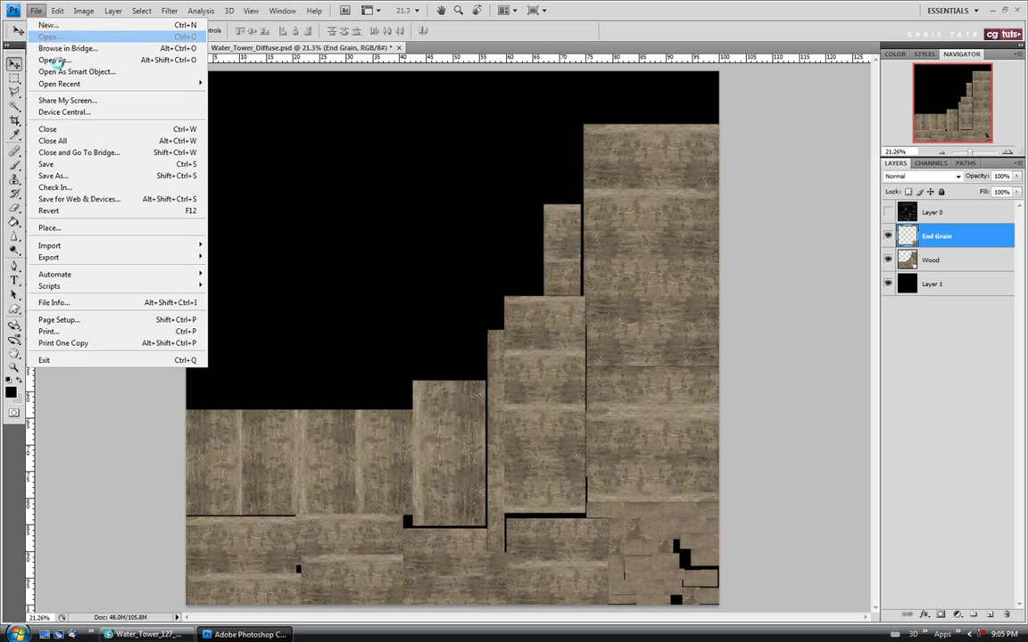
left_click(39, 37)
left_click(620, 169)
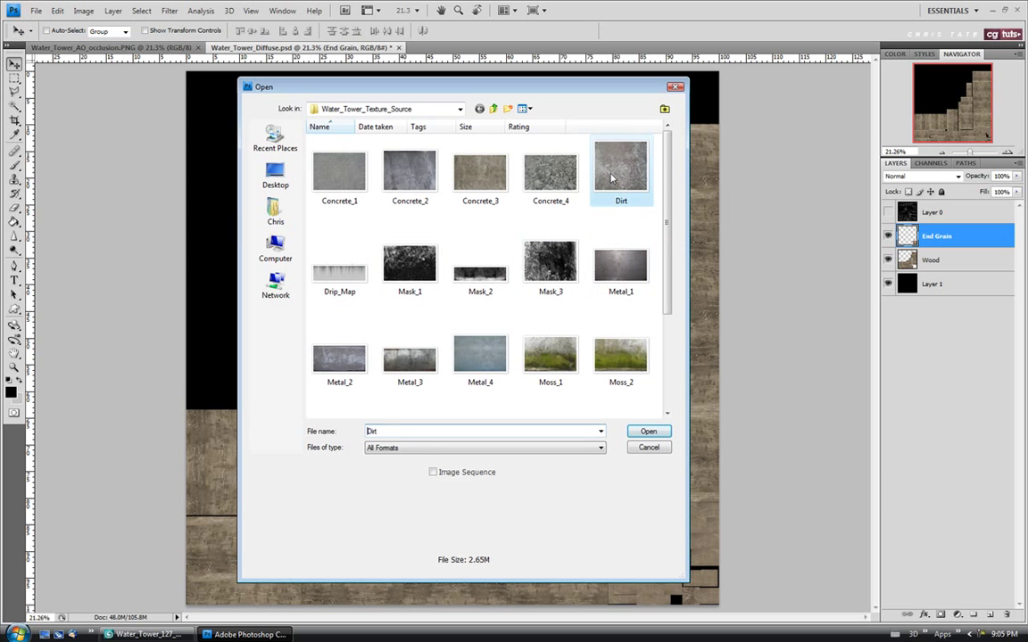
left_click(648, 431)
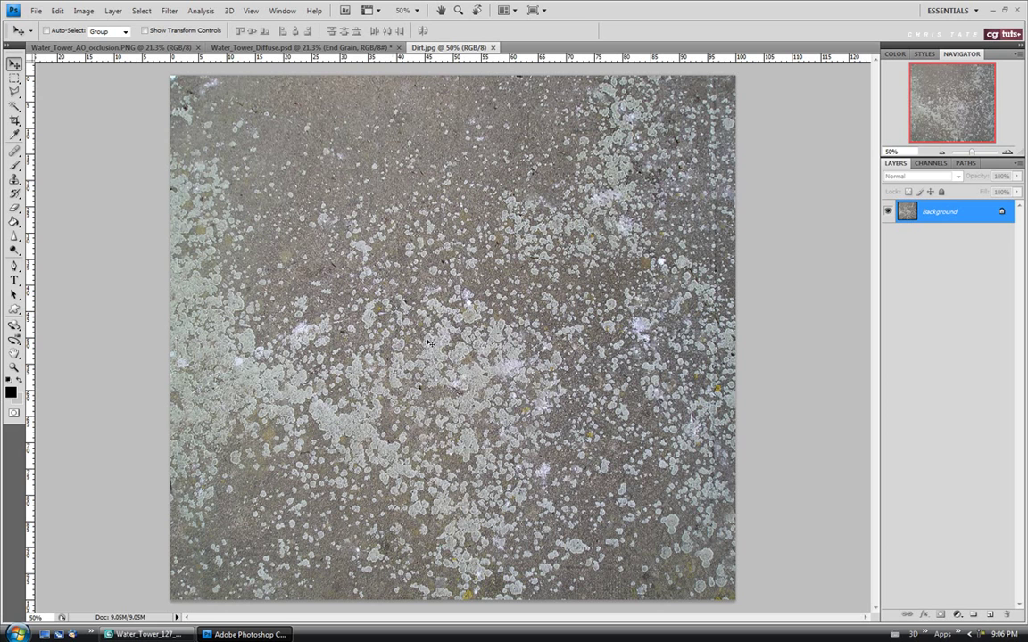
- Copy the entire Dirt image into Water_Tower_Diffuse.psd and align it with the upper left corner of the tallest wood block
key("ctrl+a")
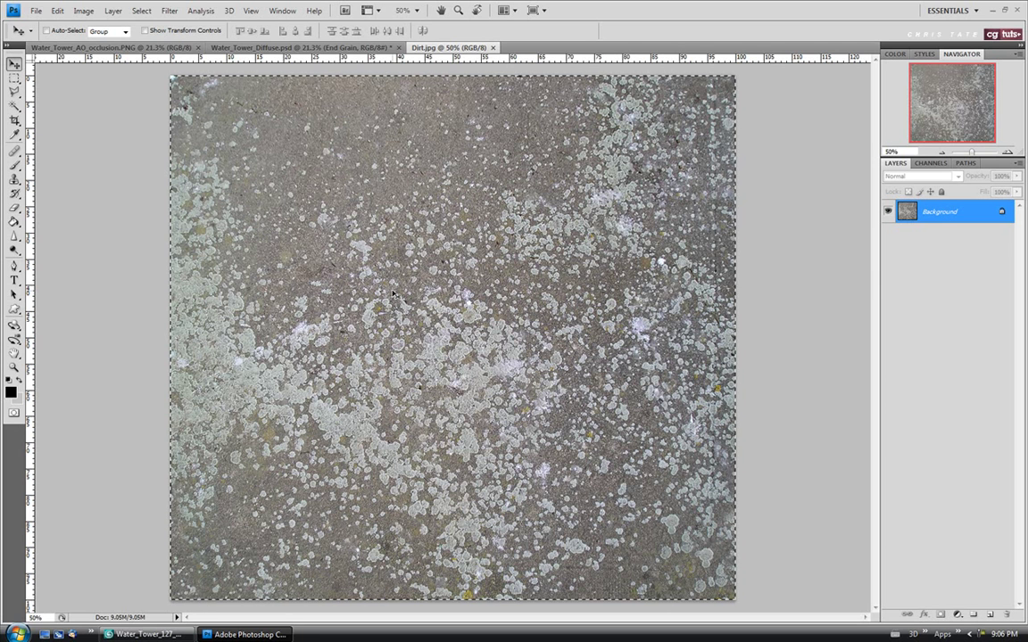
left_click(303, 48)
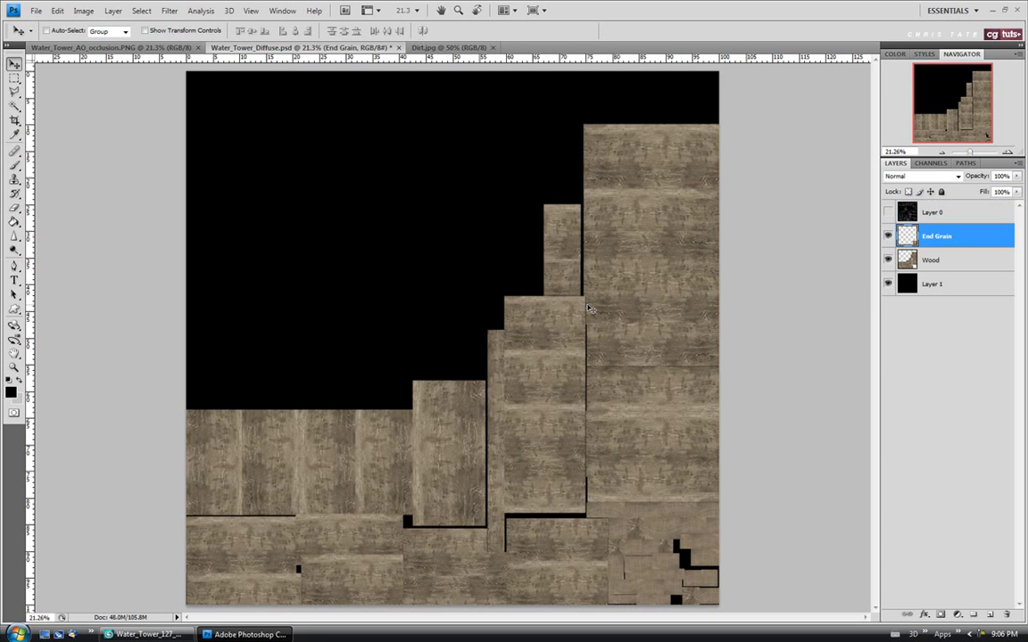
key("ctrl+v")
left_click_drag(308, 232, 623, 201)
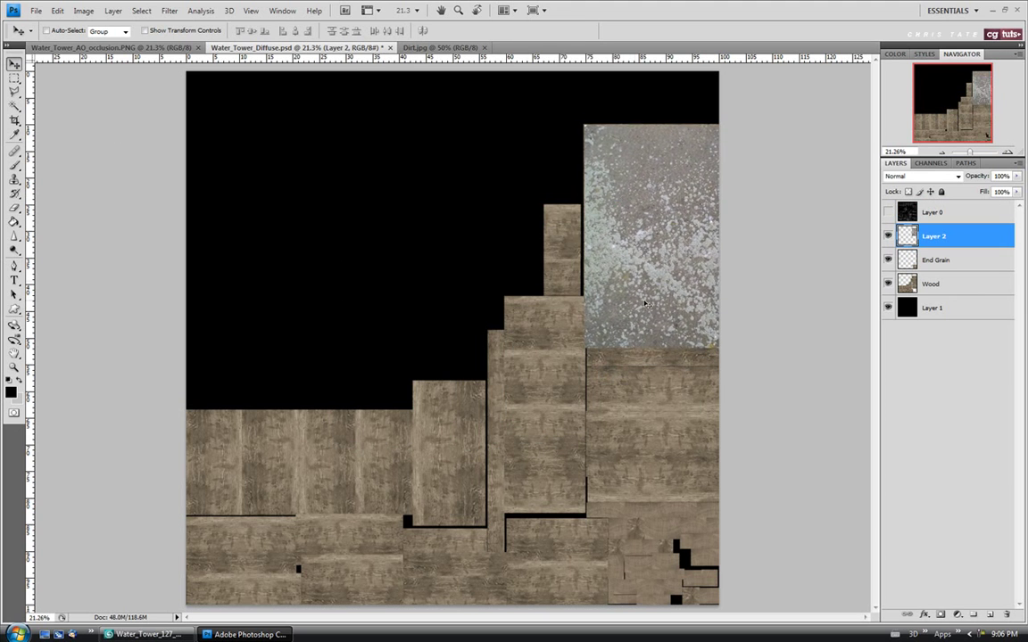
- Scale the pasted dirt texture proportionally to about 56.1% so it spans the width of the wood block
key("ctrl+t")
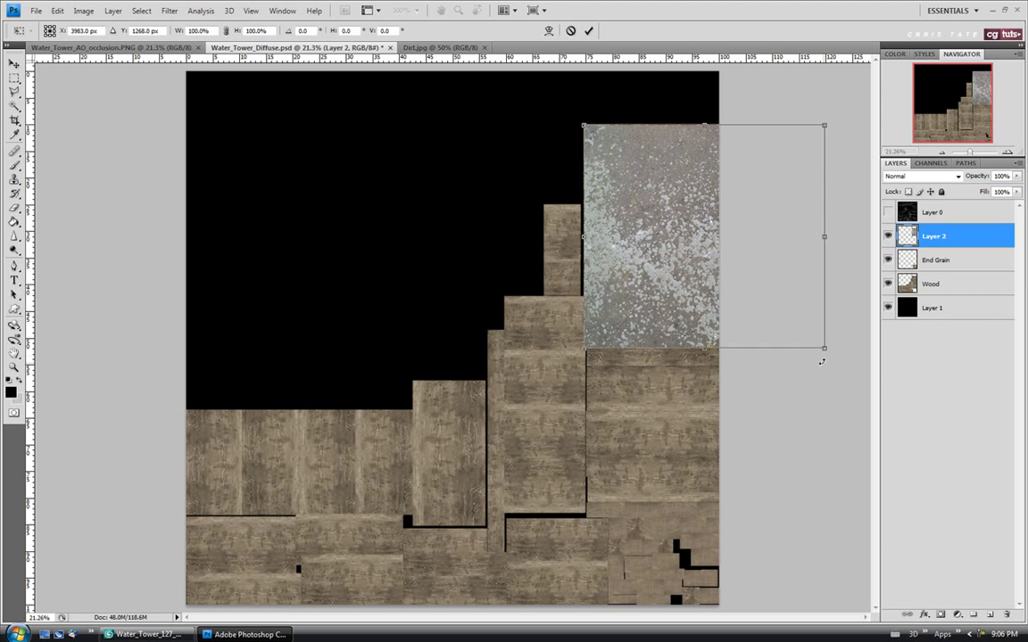
left_click_drag(824, 348, 715, 266)
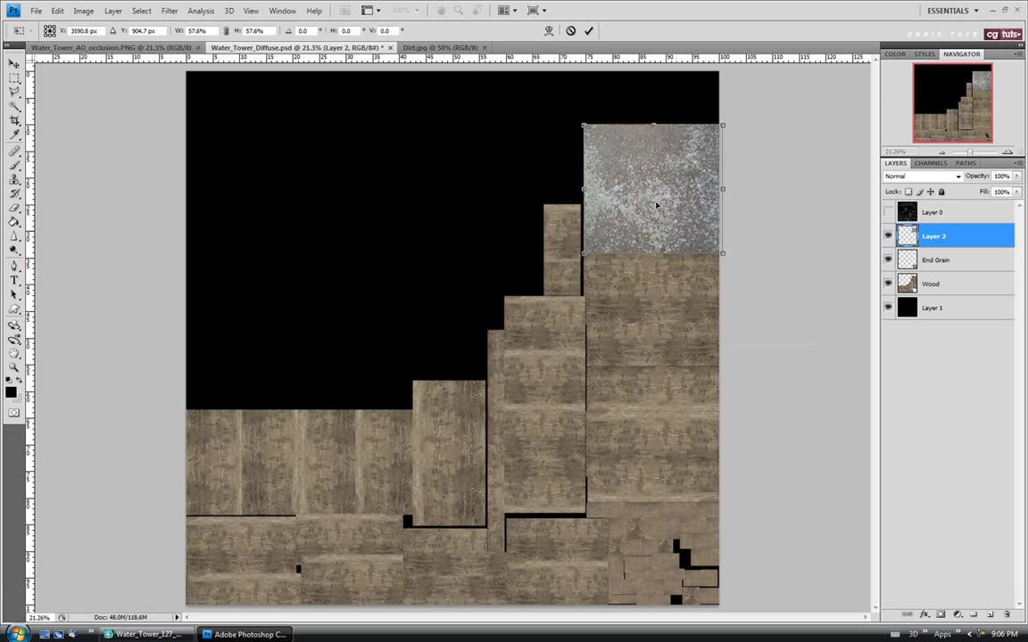
left_click_drag(723, 254, 721, 251)
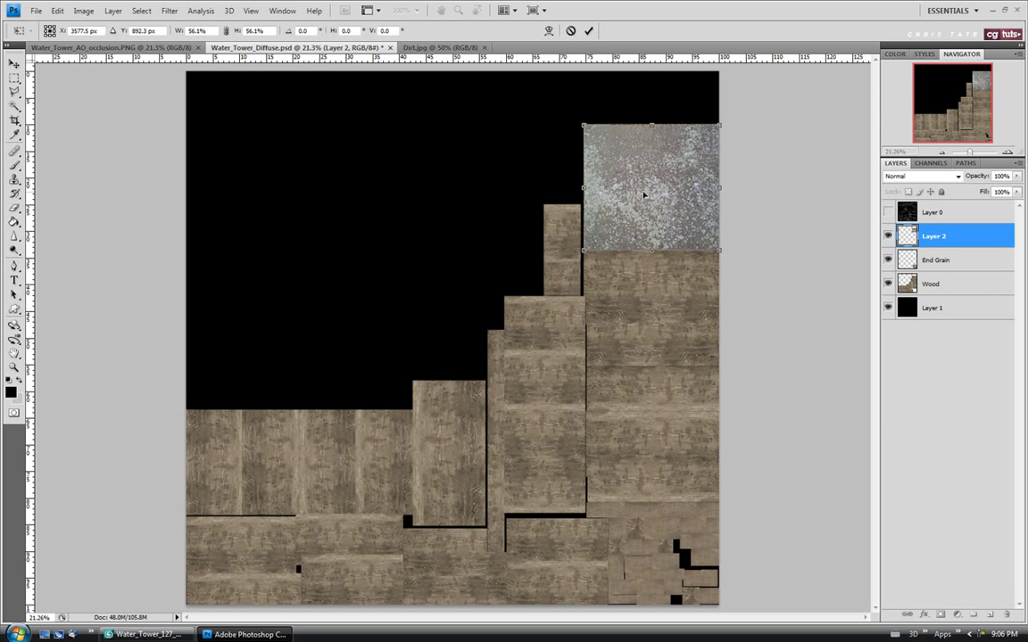
key("Return")
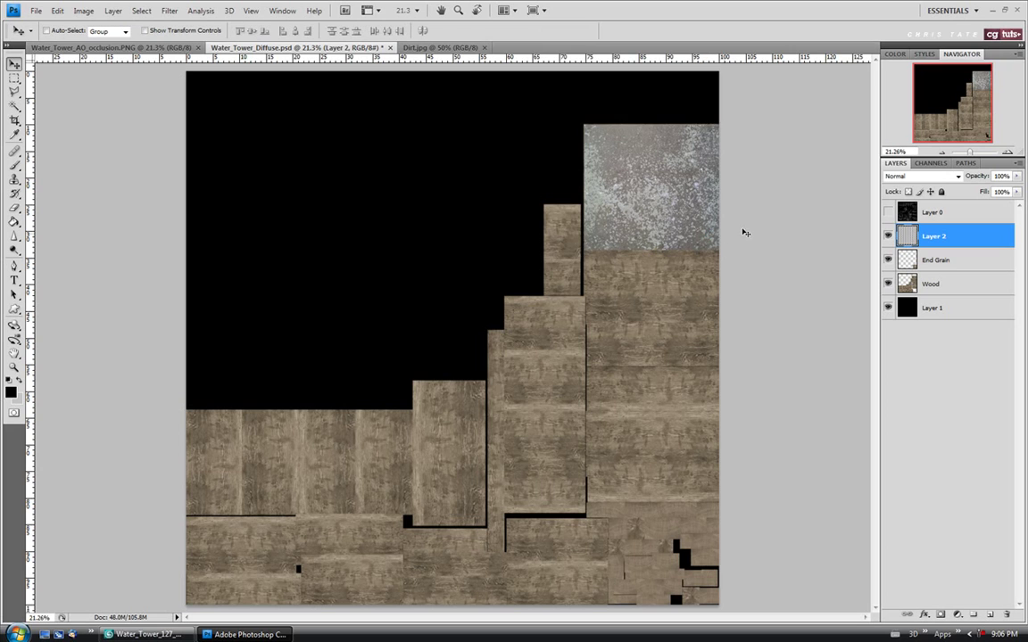
- Show the Layer 0 UV wireframe and view it up close over the dirt texture
left_click(887, 212)
left_click(15, 366)
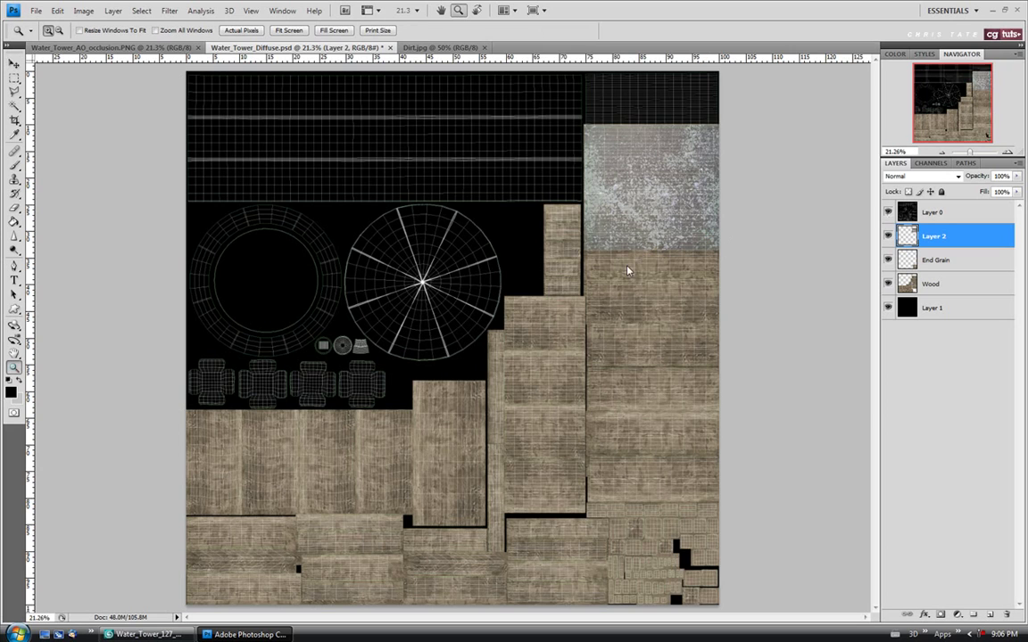
left_click(637, 160)
left_click(787, 139)
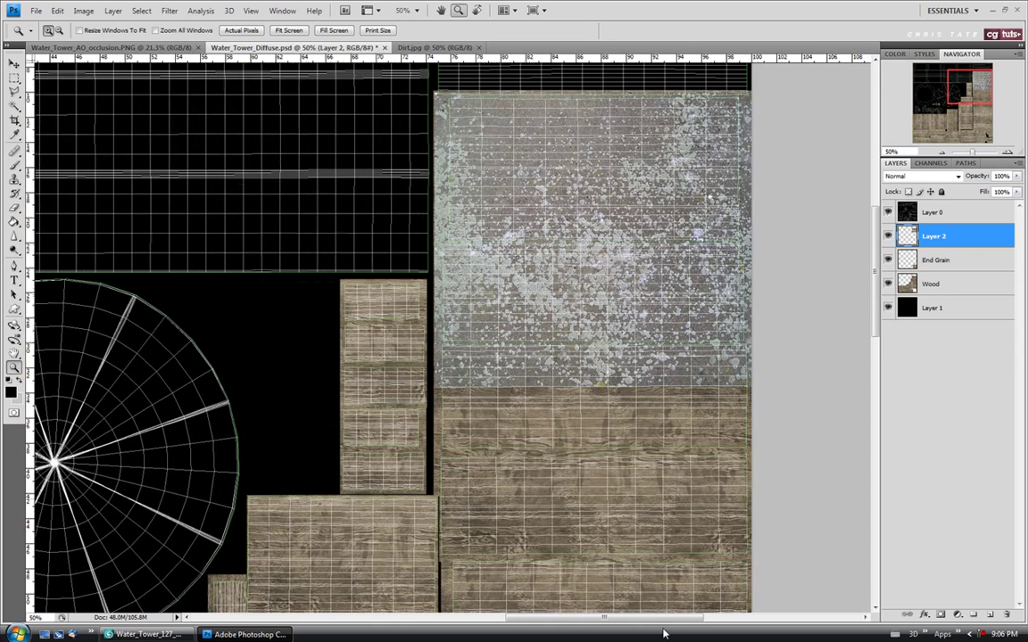
left_click_drag(638, 619, 648, 622)
scroll(225, 246, "down", 2)
- Paste a second copy of the scaled dirt texture and place it further down the block, overlapping the first tile's lower part
key("v")
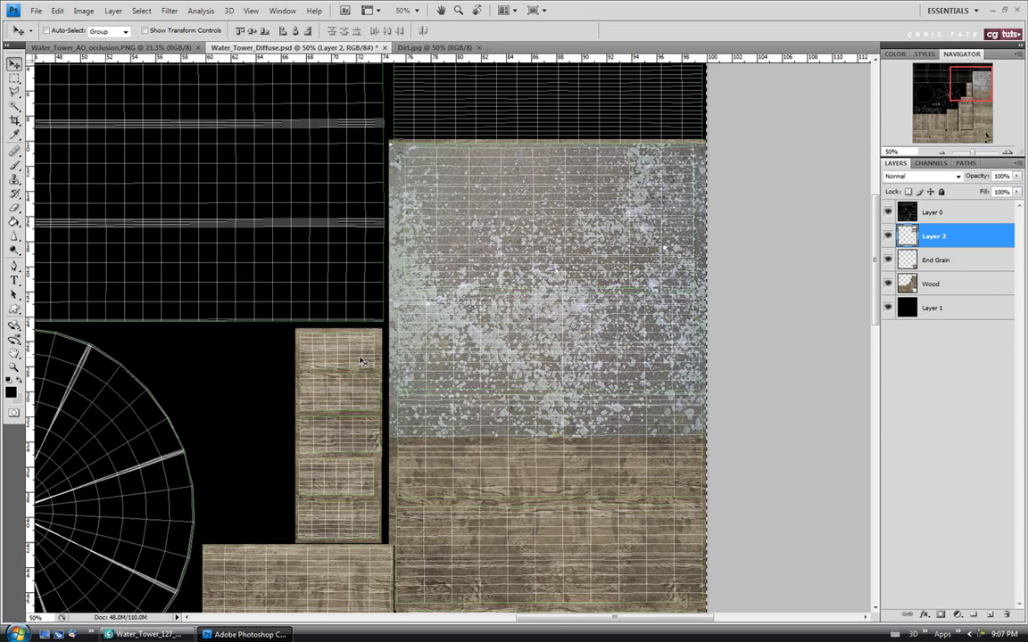
key("ctrl+v")
left_click_drag(362, 361, 531, 436)
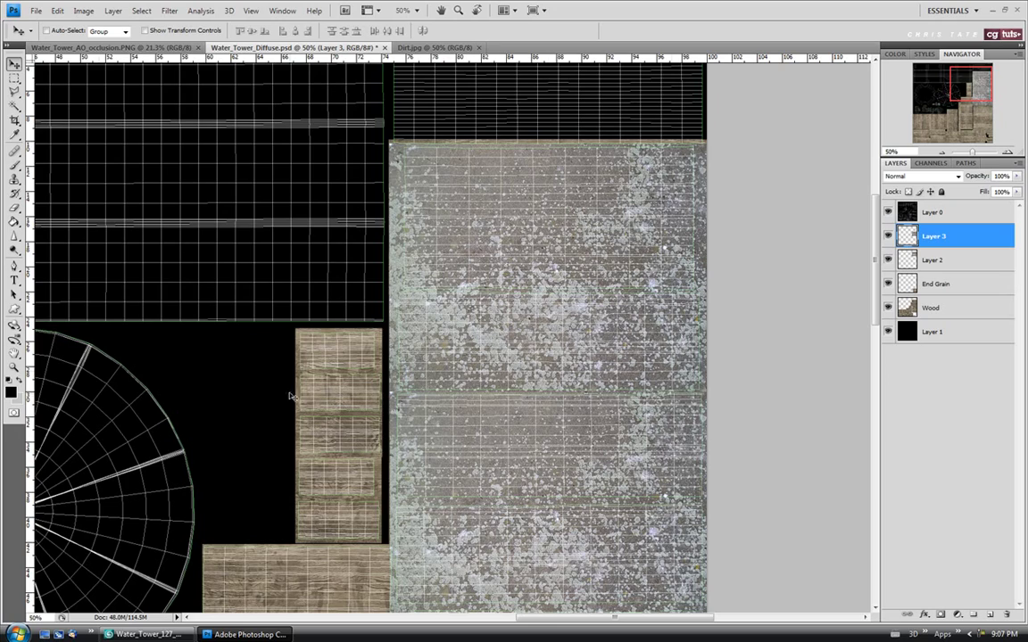
left_click(15, 367)
left_click(534, 433)
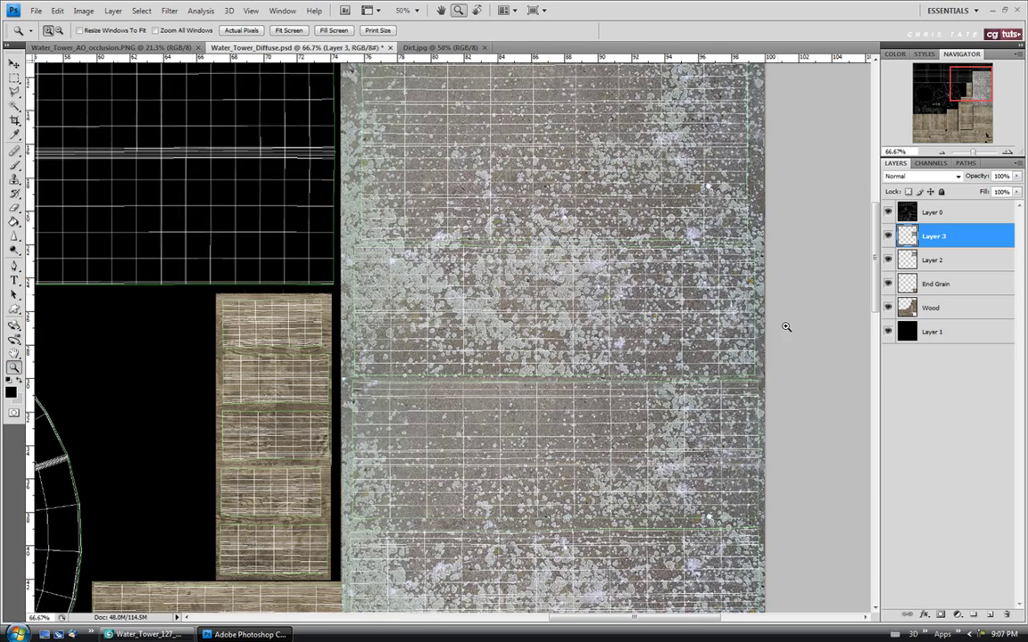
key("v")
scroll(785, 267, "down", 3)
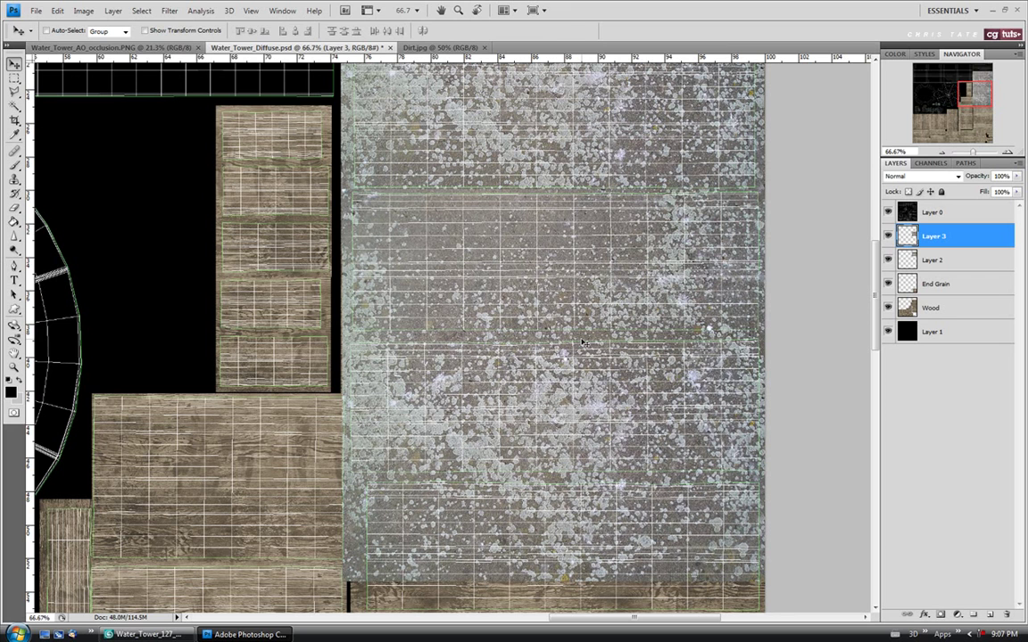
- Flip the second dirt tile on Layer 3 vertically
key("ctrl+t")
right_click(522, 283)
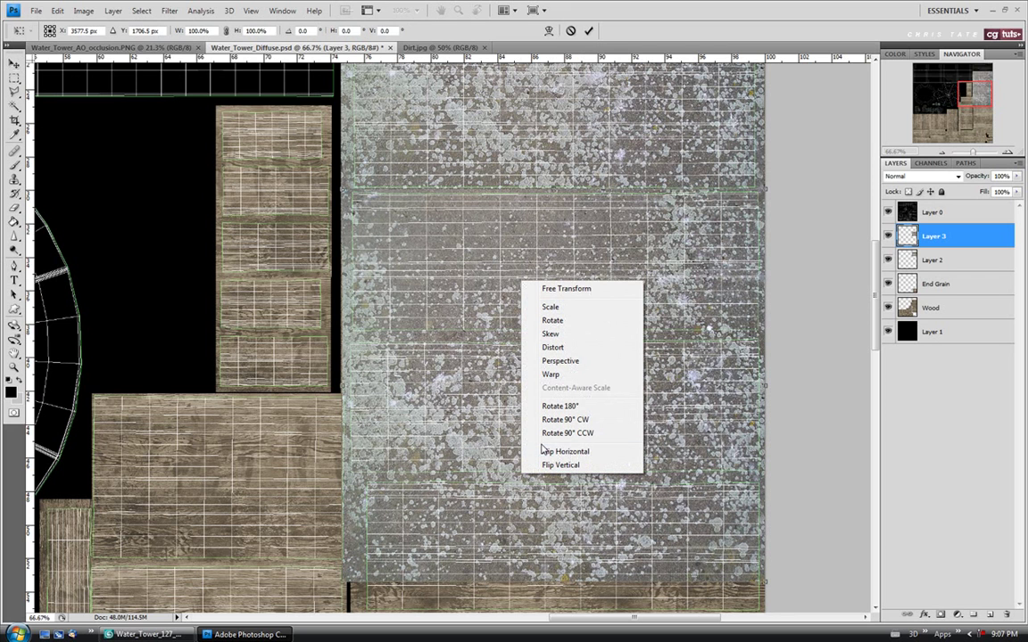
left_click(560, 464)
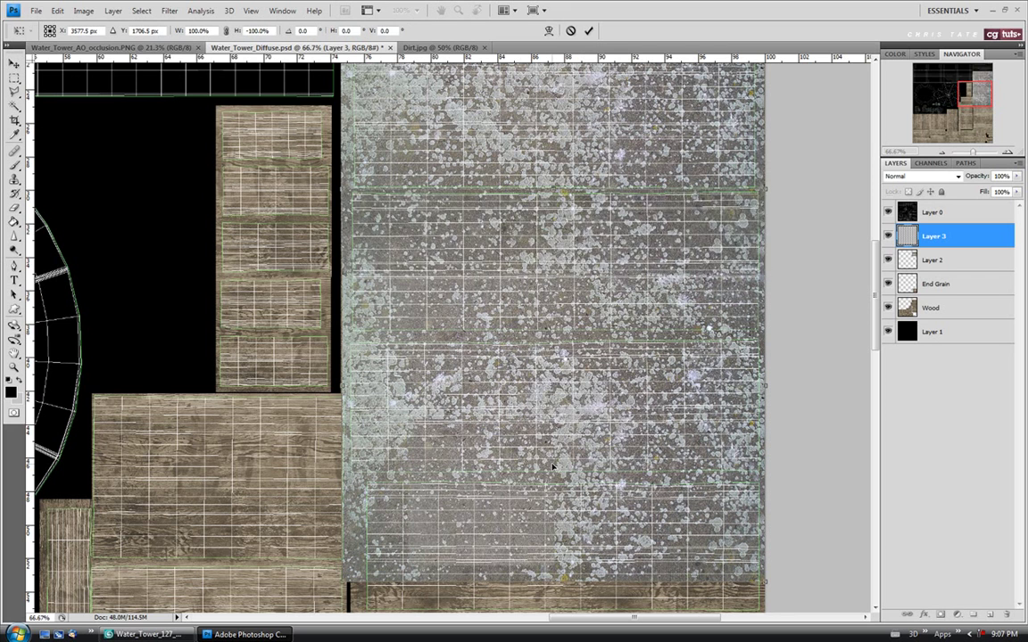
key("Return")
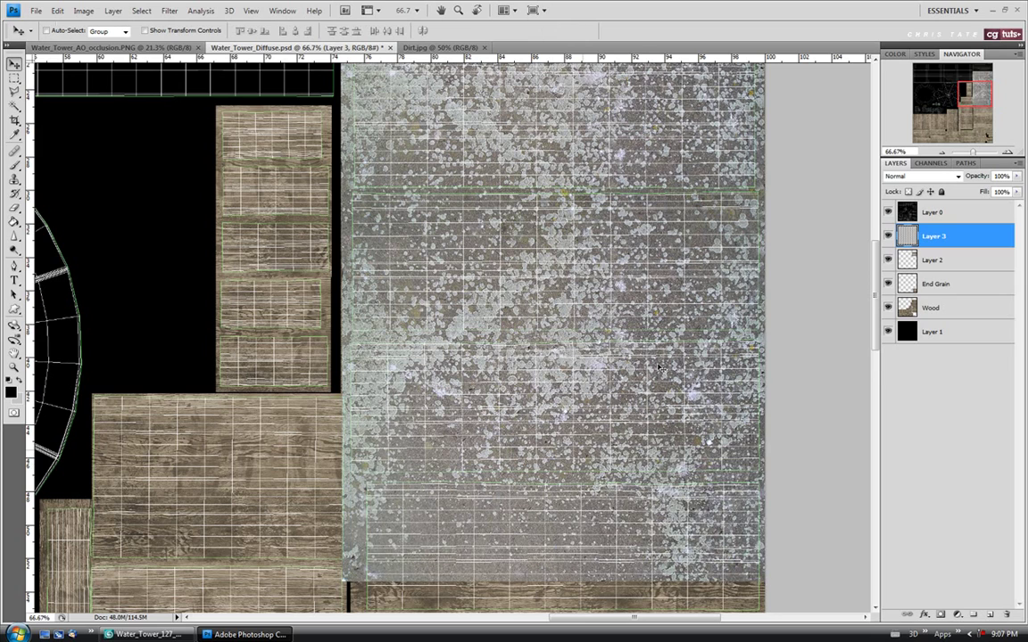
- Paste a third copy of the dirt texture and place it further down the block, overlapping the second tile's lower part
left_click_drag(874, 343, 873, 398)
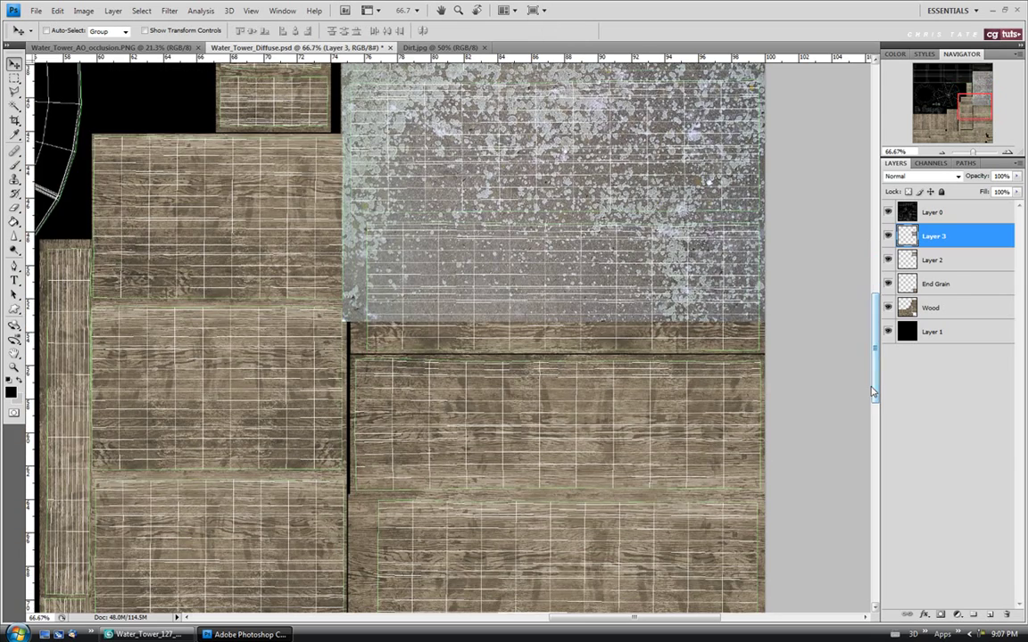
key("ctrl+v")
left_click_drag(161, 166, 491, 306)
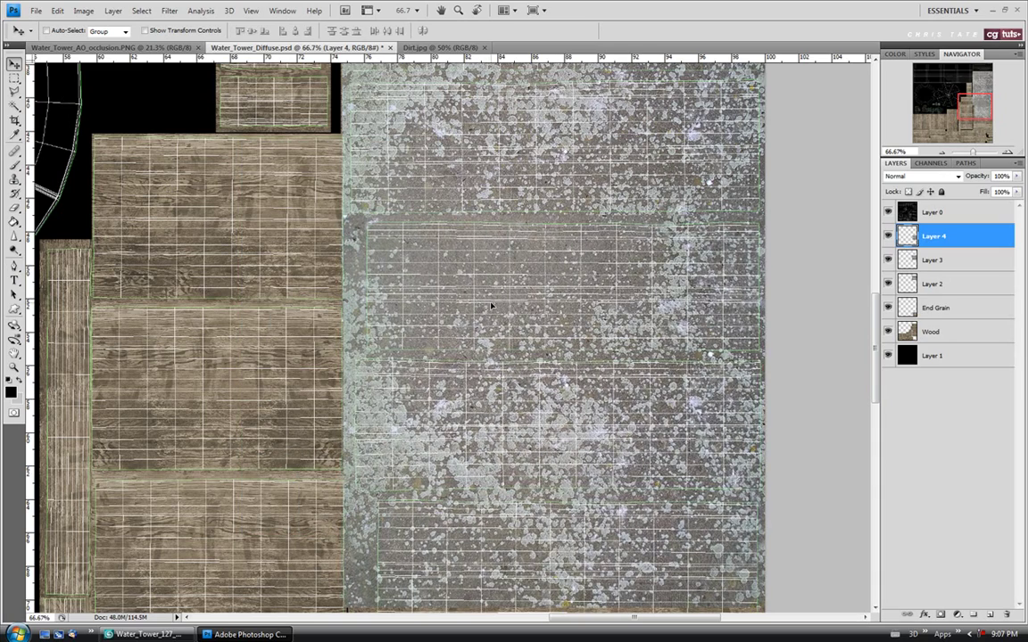
- Flip the third dirt tile both horizontally and vertically and apply the transformation
key("ctrl+t")
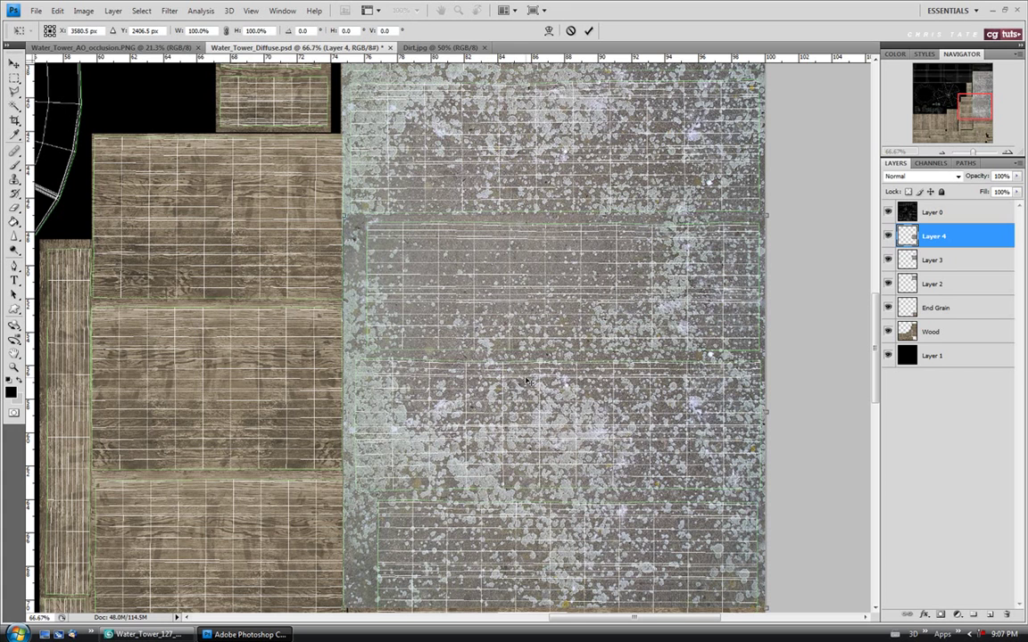
right_click(490, 310)
left_click(506, 471)
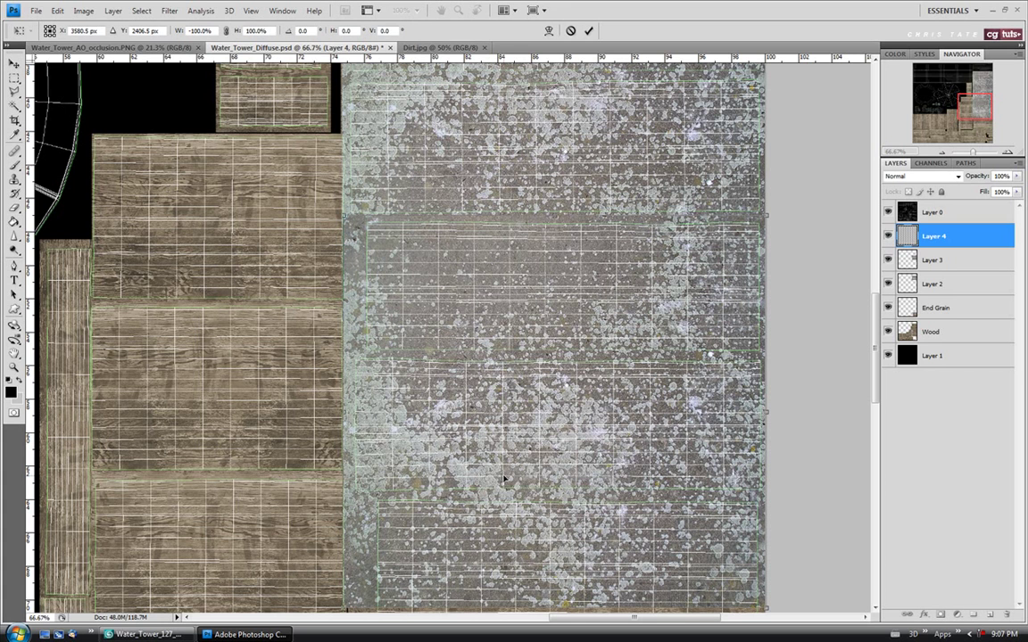
right_click(636, 436)
left_click(676, 424)
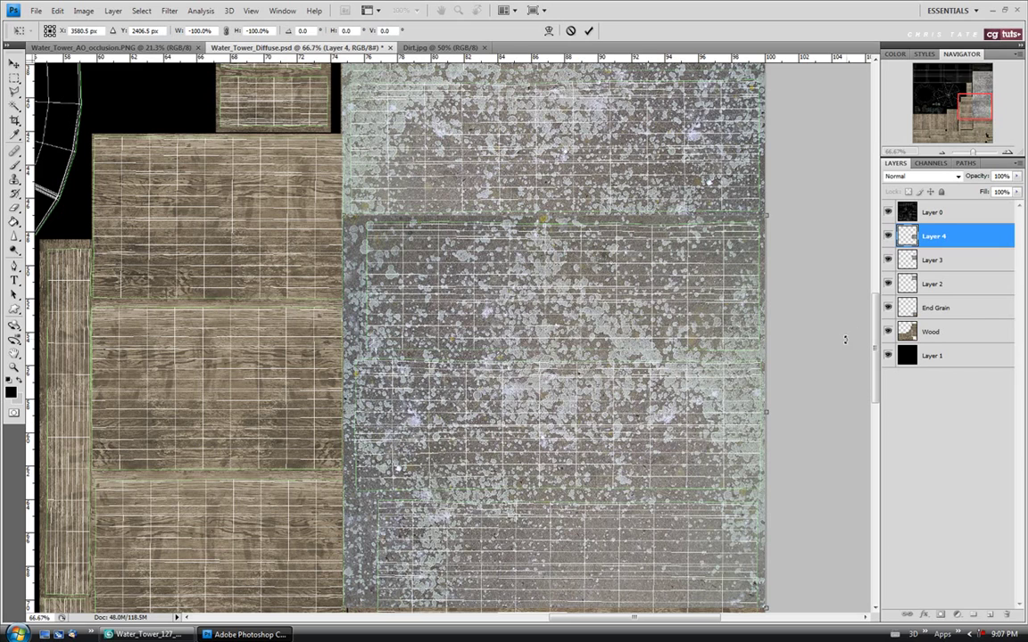
left_click_drag(874, 351, 875, 373)
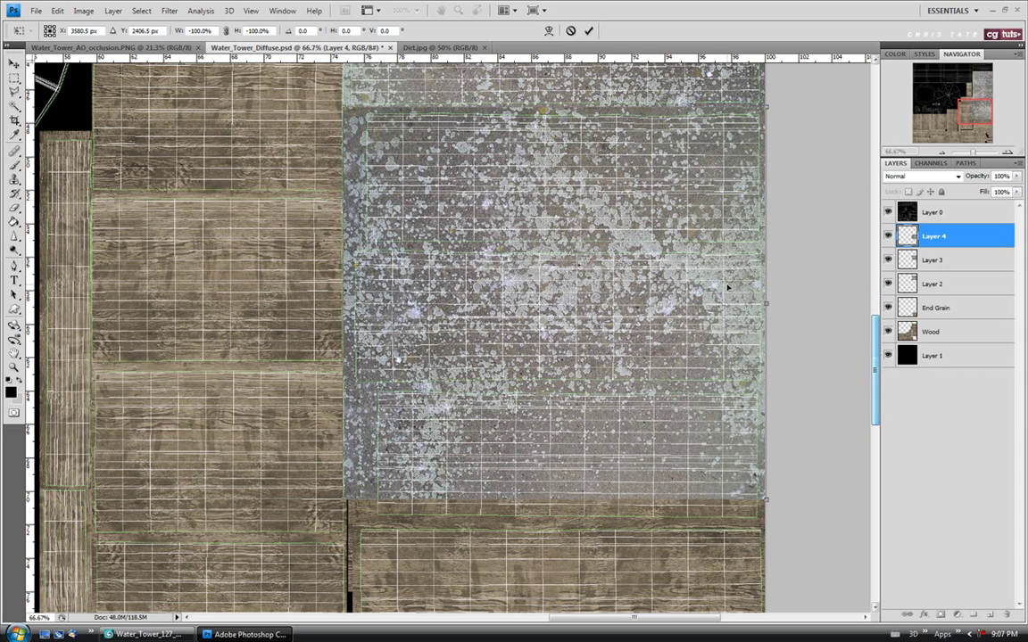
left_click(14, 78)
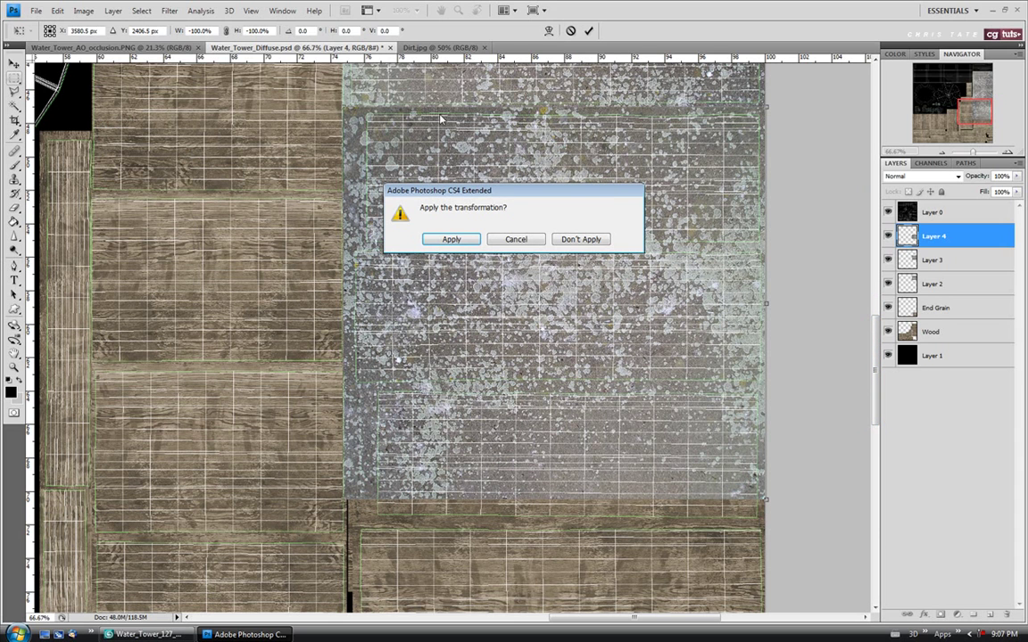
left_click(451, 239)
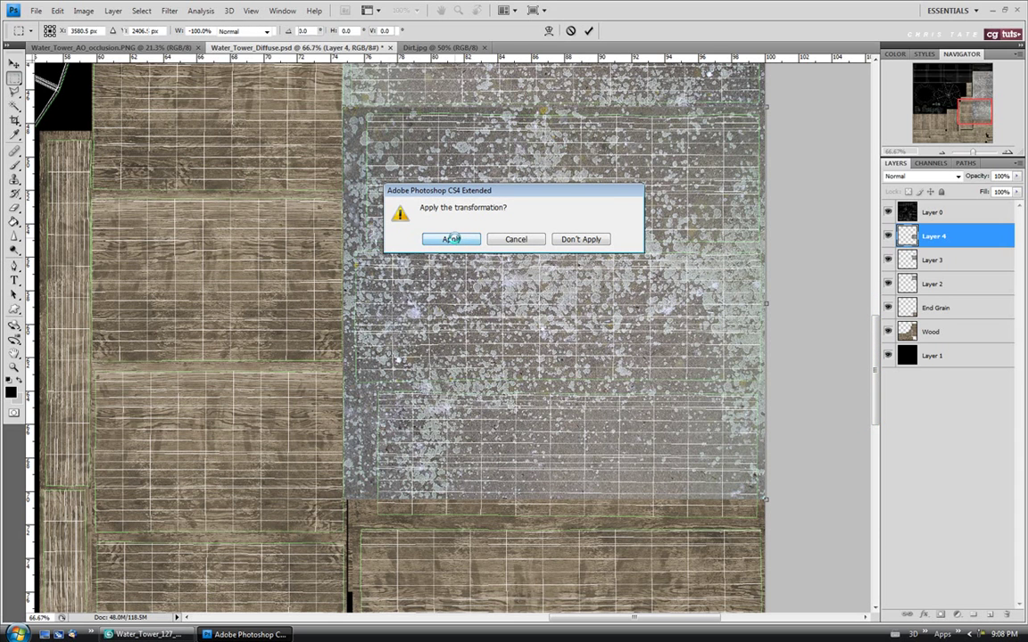
- Paste a fourth copy of the dirt texture over the lowest part of the tall wood block and align it with the block's sides
scroll(802, 357, "down", 5)
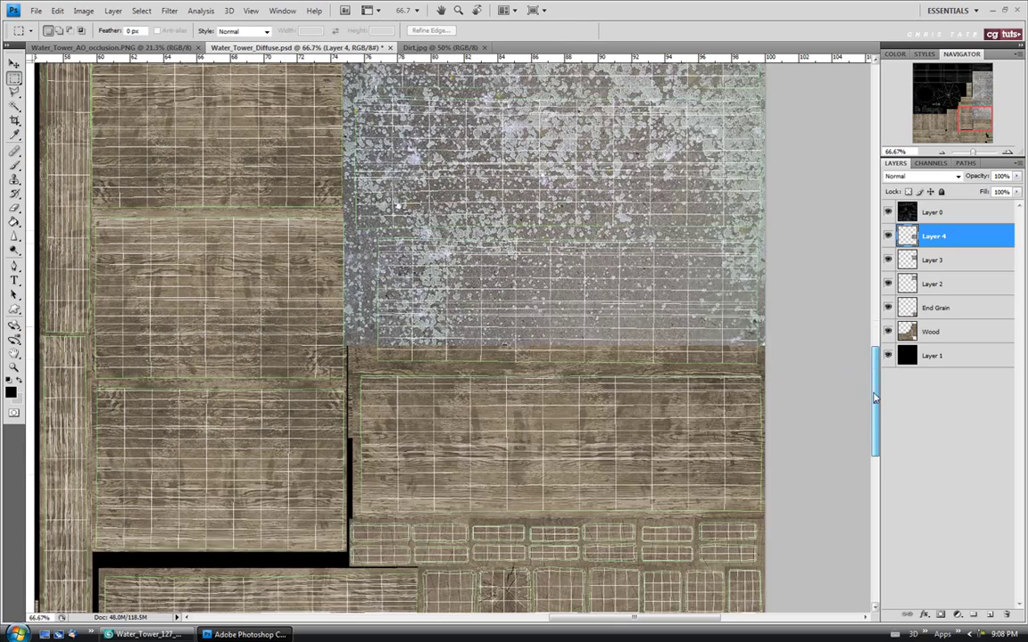
key("ctrl+v")
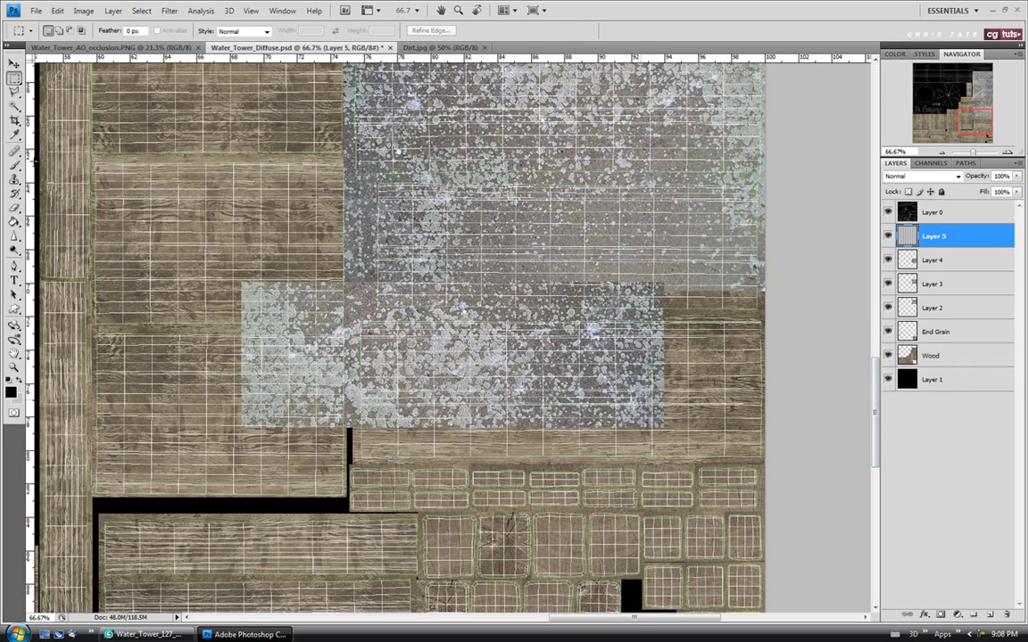
key("v")
left_click_drag(516, 378, 588, 356)
key("shift+Left")
key("shift+Left")
key("shift+Left")
key("shift+Left")
key("shift+Left")
key("shift+Up")
key("shift+Up")
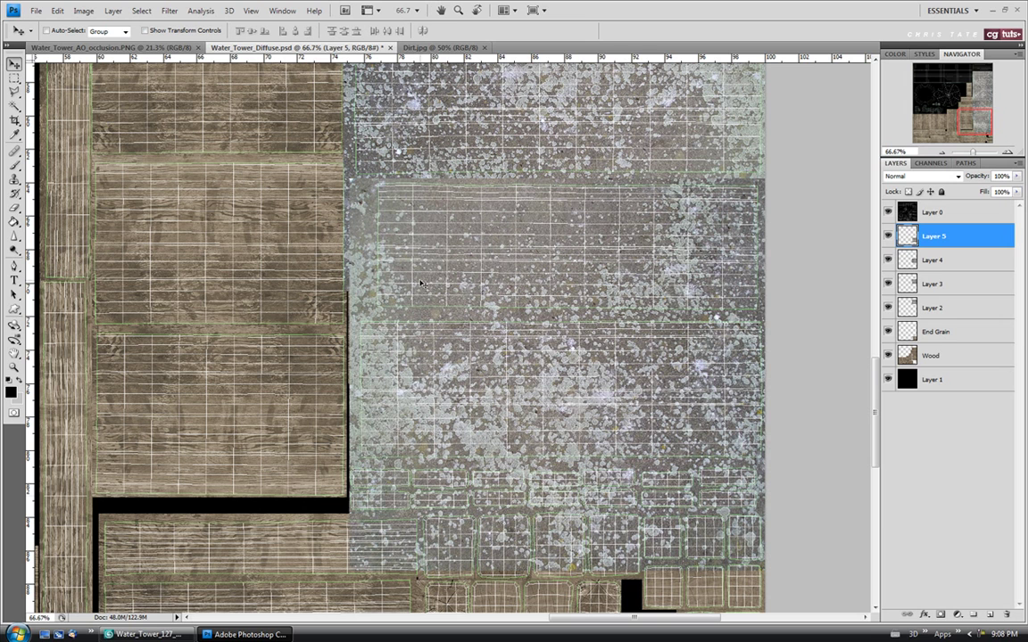
key("Left")
key("Left")
key("Left")
key("Left")
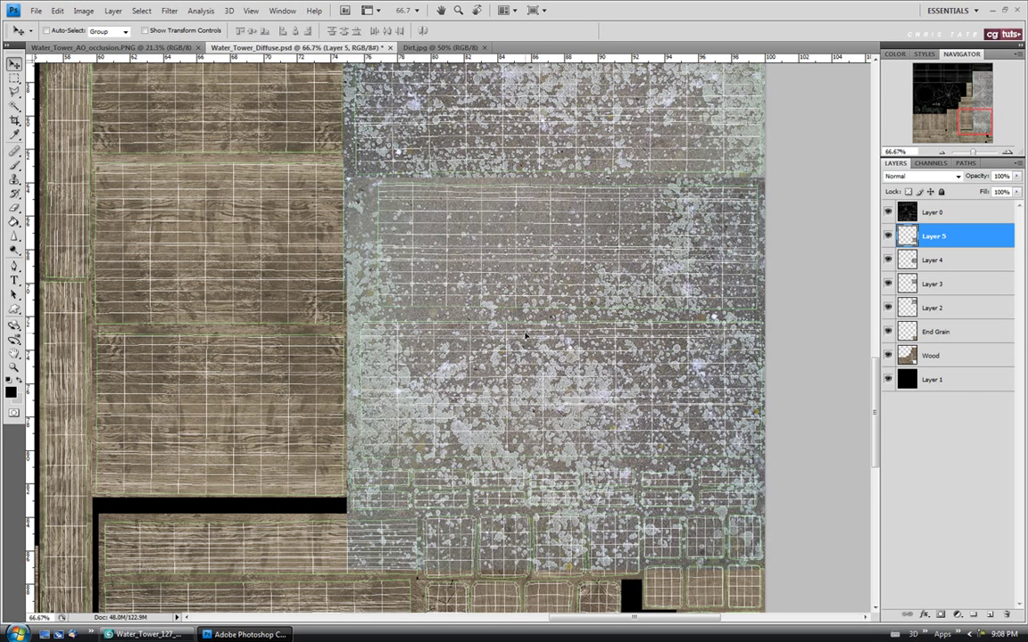
- Nudge the fourth dirt tile upward until its lower edge meets the upper edge of the end-grain pieces
key("shift+Up")
key("shift+Up")
key("shift+Up")
key("shift+Up")
key("shift+Up")
key("shift+Up")
key("shift+Up")
key("shift+Up")
key("shift+Up")
key("shift+Up")
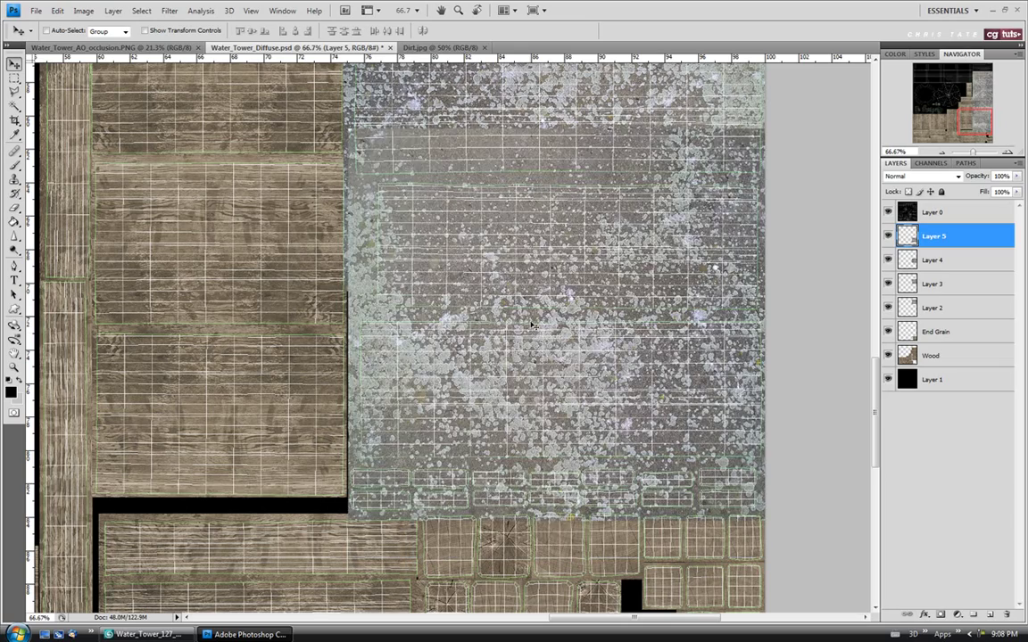
key("shift+Up")
key("shift+Up")
key("shift+Up")
key("shift+Up")
key("shift+Up")
key("shift+Up")
key("shift+Up")
key("shift+Up")
key("shift+Up")
key("shift+Up")
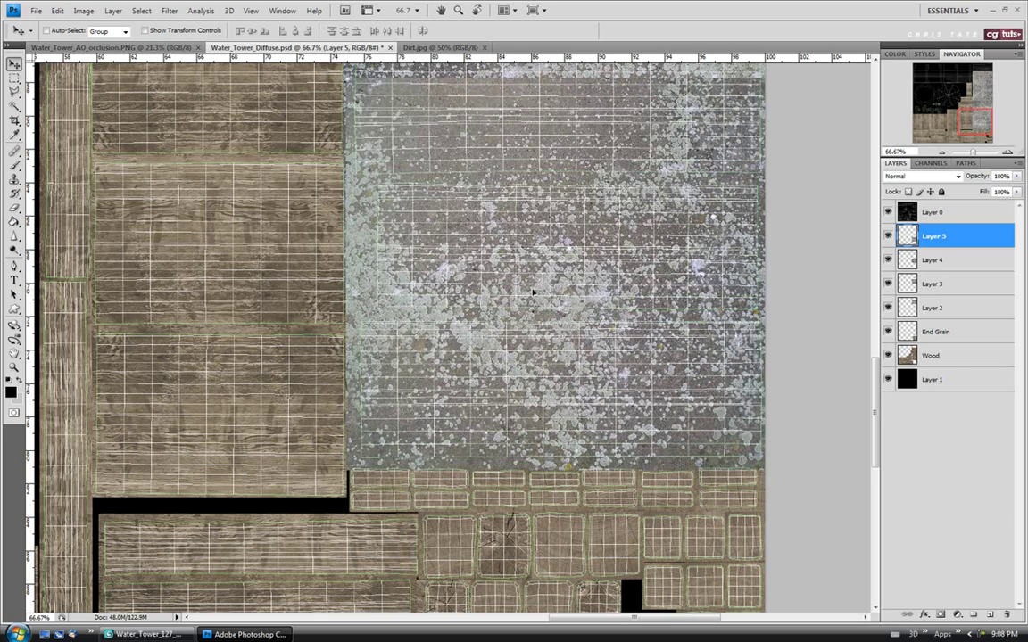
key("shift+Up")
key("shift+Up")
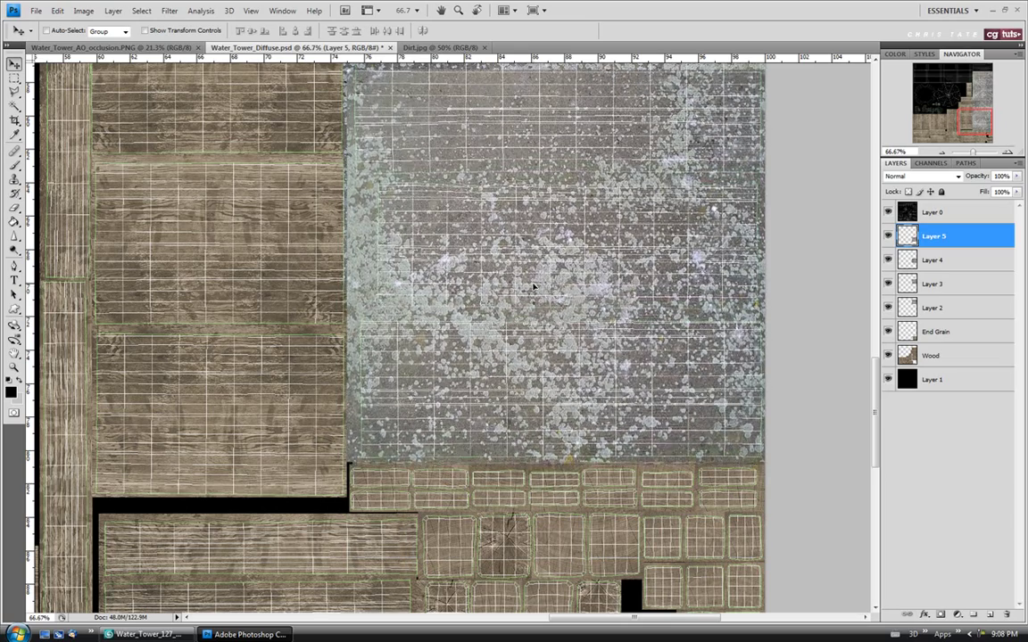
key("shift+Up")
key("shift+Up")
key("shift+Up")
key("shift+Up")
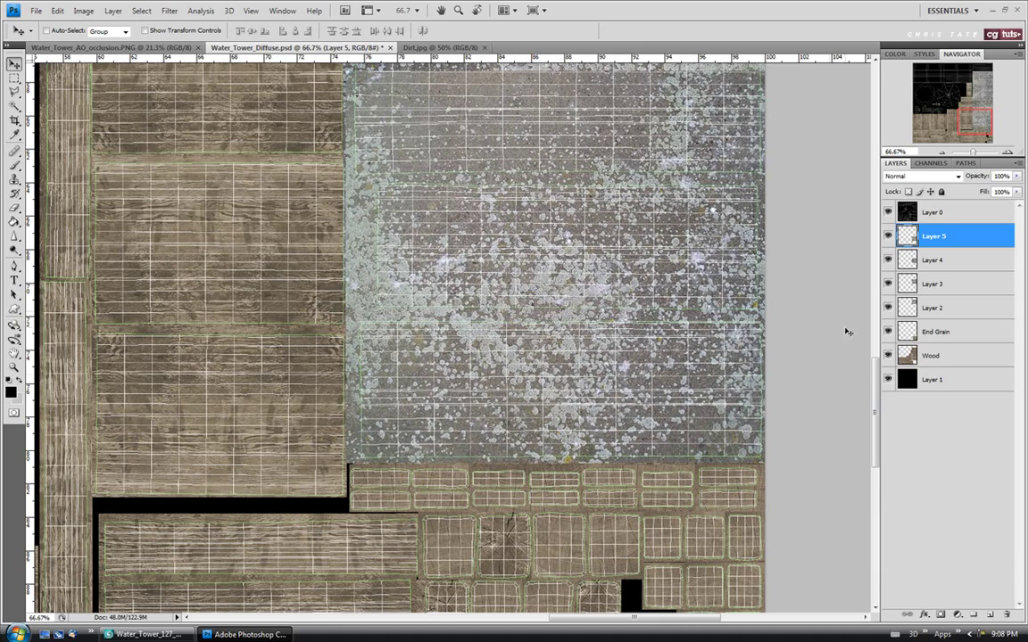
- Delete the upper strip of the fourth dirt tile on Layer 5 where it overlaps the third tile
scroll(535, 289, "up", 5)
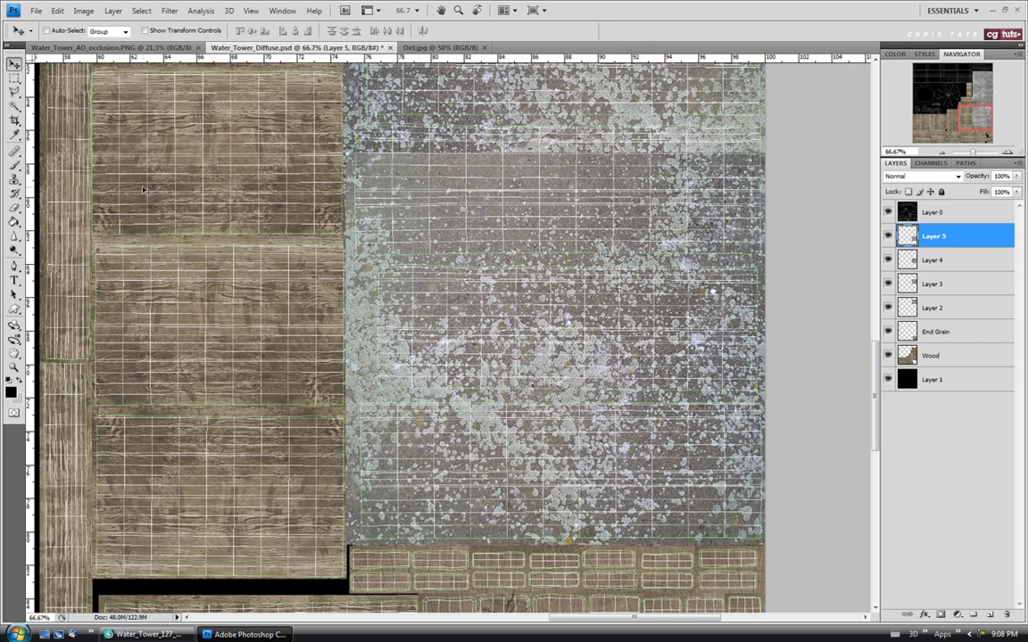
left_click(13, 77)
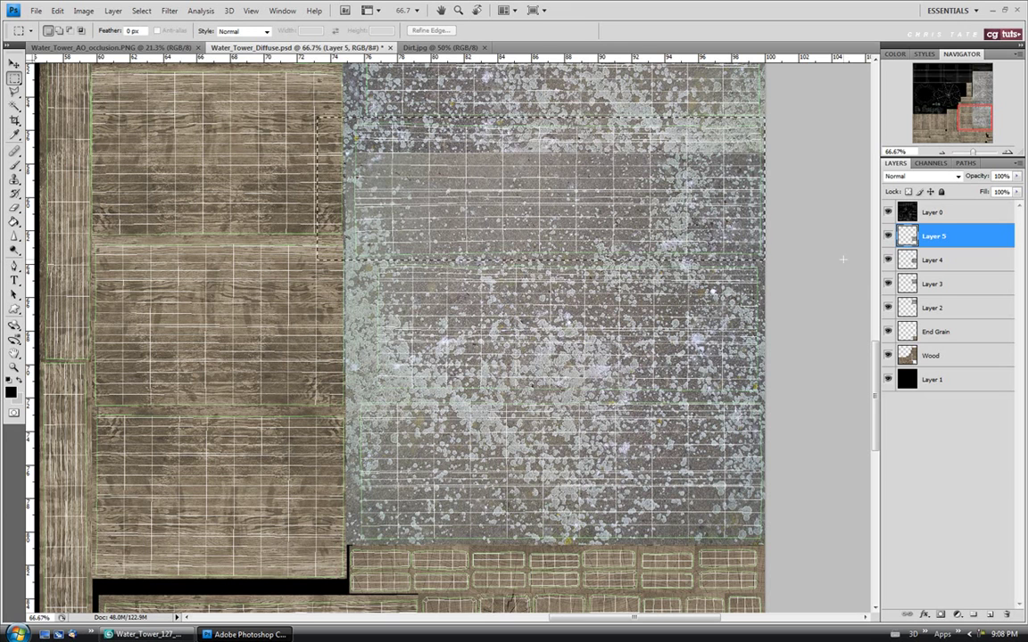
key("Delete")
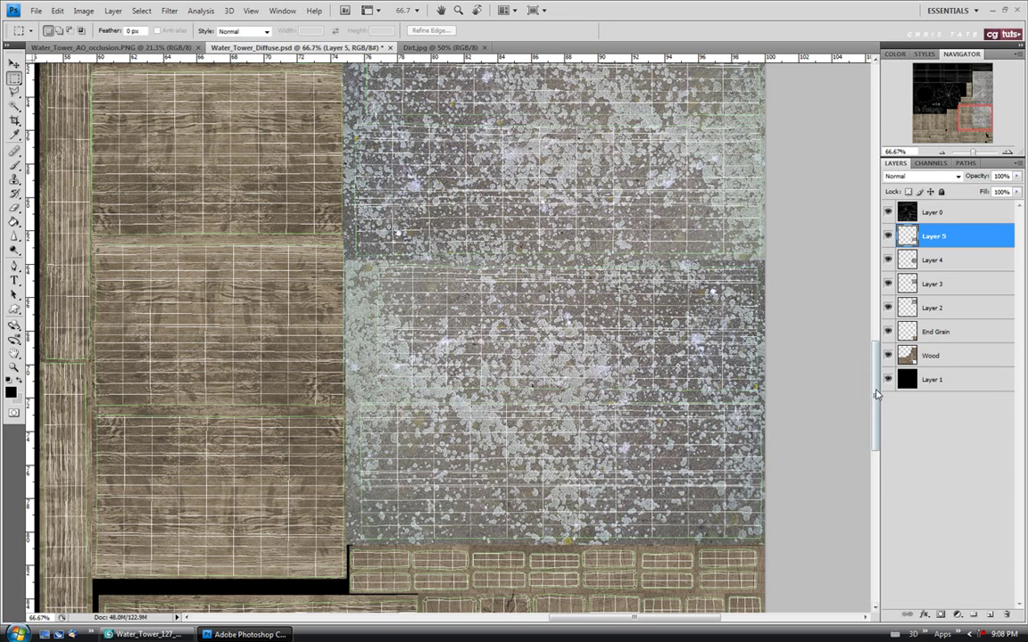
- Hide the Layer 0 wireframe and merge the four dirt layers, Layer 2 through Layer 5, into one
left_click(888, 212)
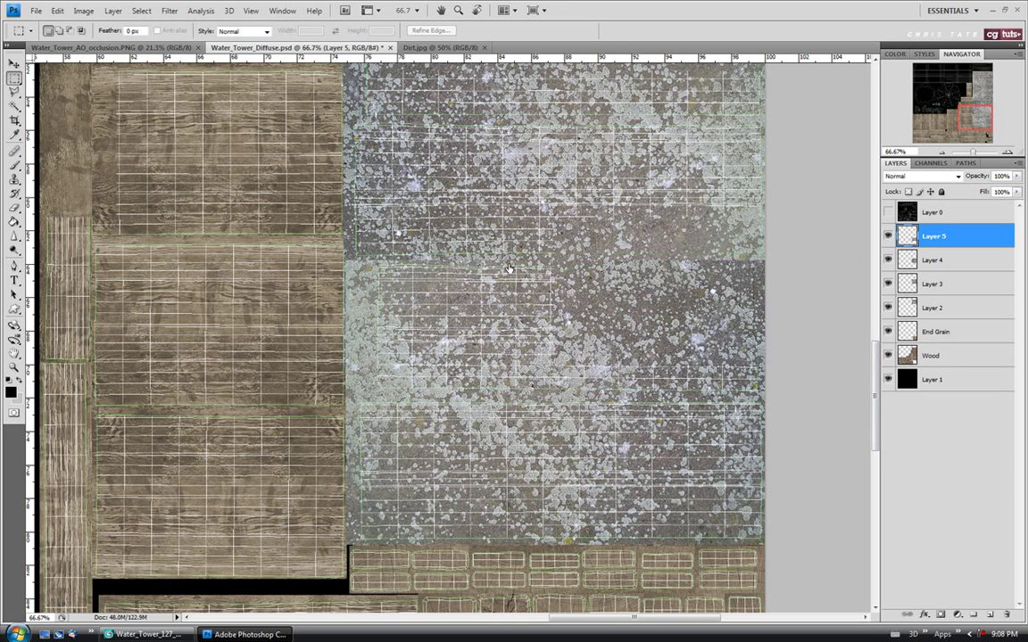
key("z")
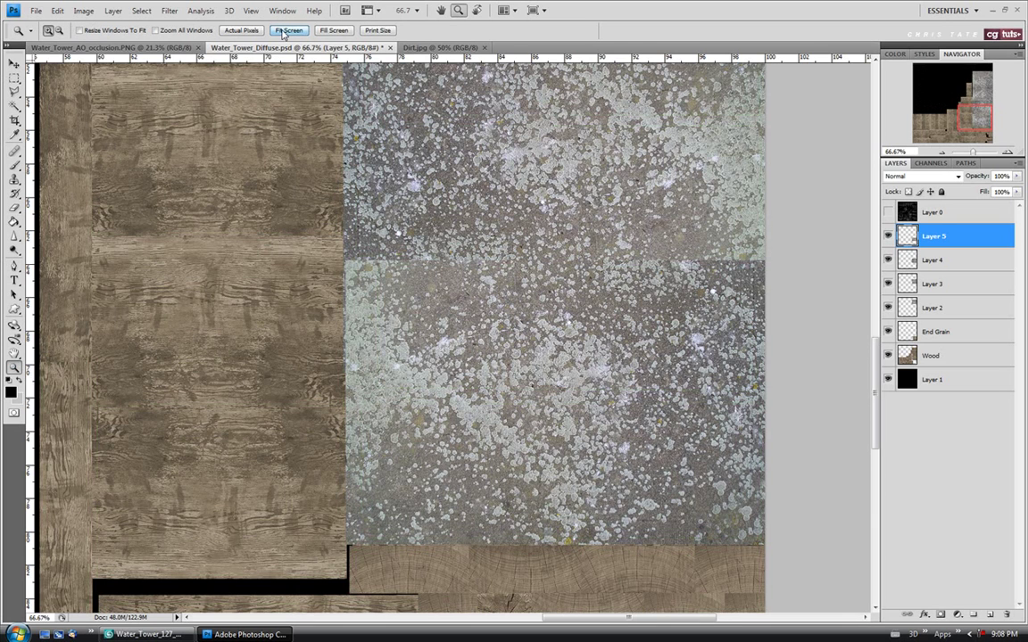
left_click(288, 30)
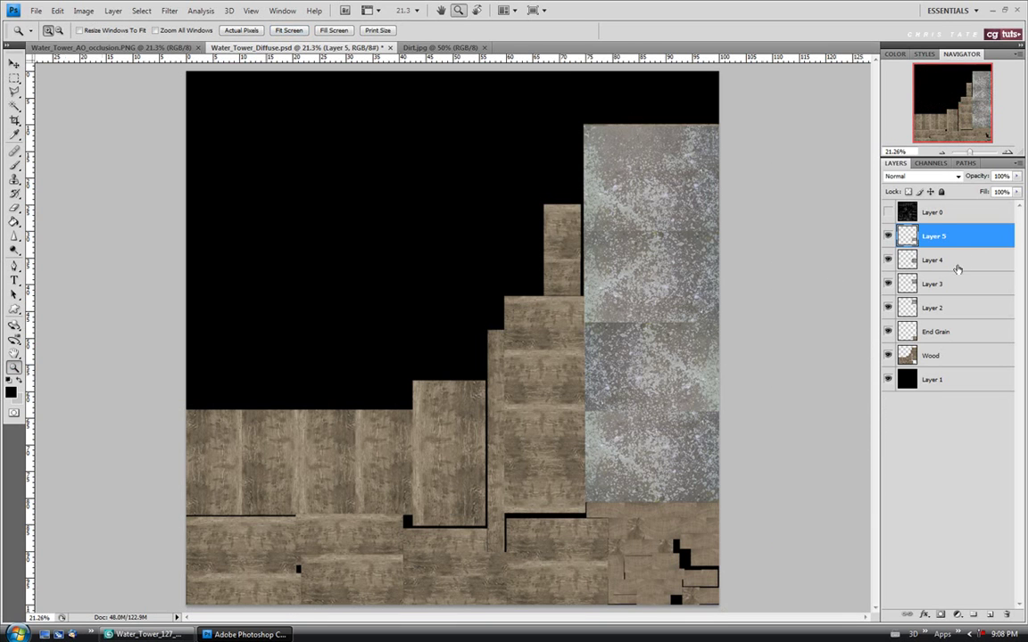
left_click(954, 310, "shift")
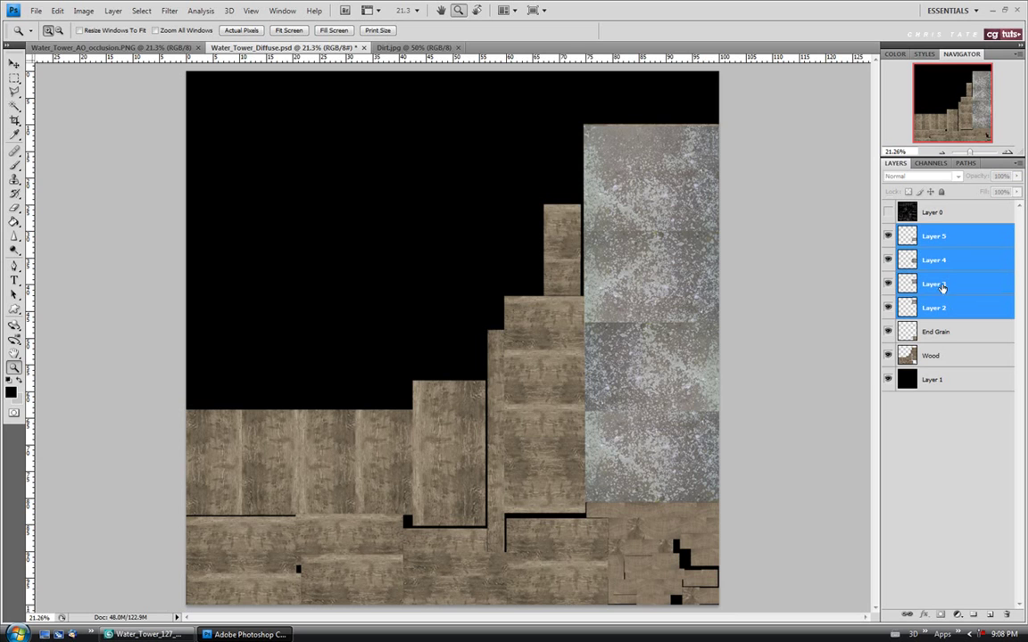
key("ctrl+e")
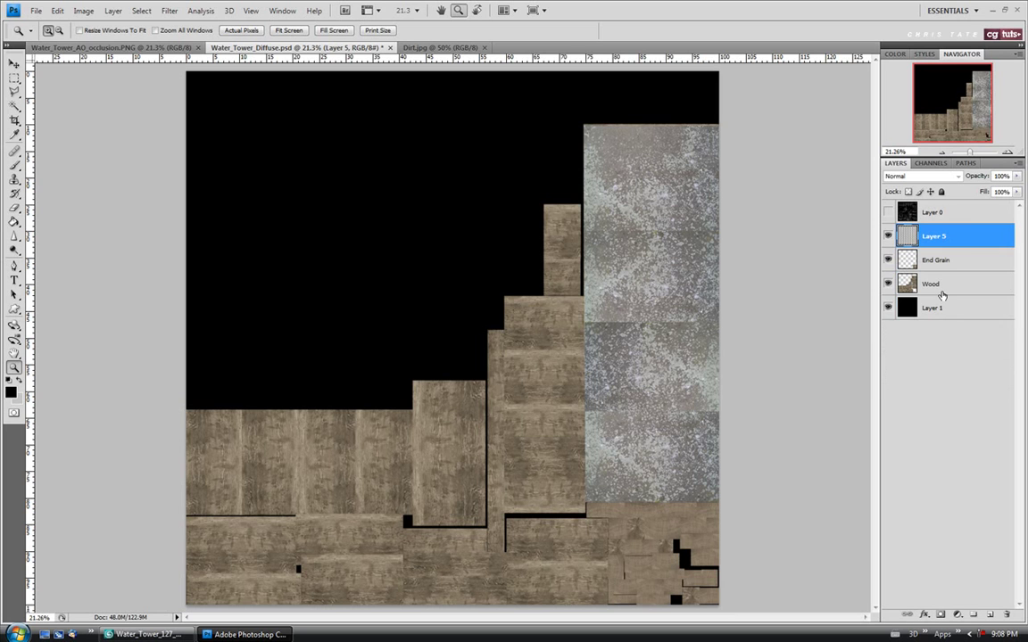
- Set the merged dirt layer's blending mode to Multiply and its opacity to 64%
left_click(958, 176)
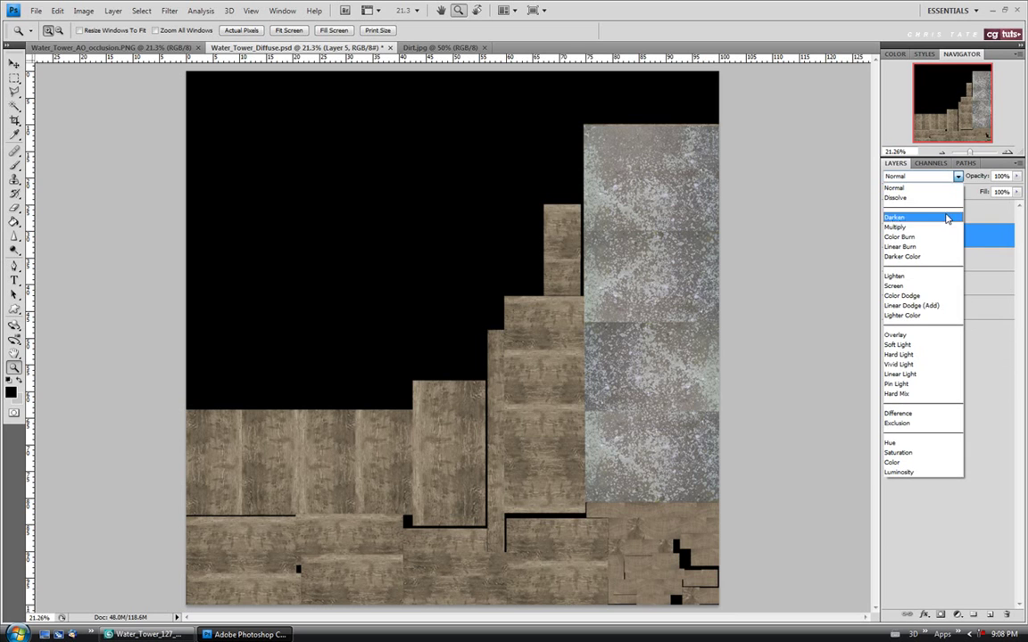
left_click(944, 230)
left_click_drag(627, 215, 746, 314)
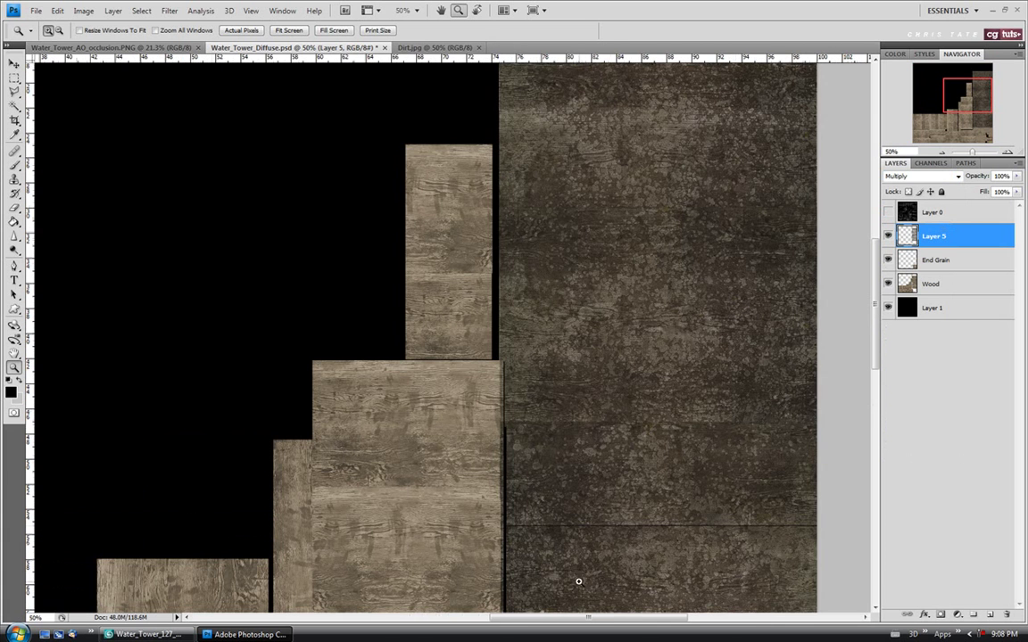
scroll(526, 553, "right", 3)
left_click(1016, 178)
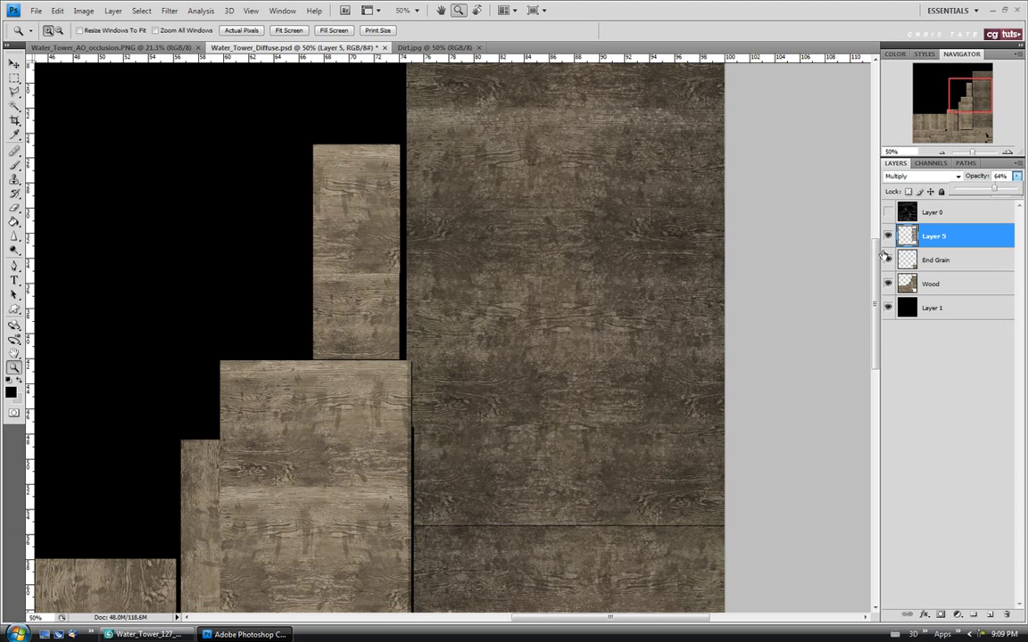
- Check the blended dirt along the wood block and save Water_Tower_Diffuse.psd
scroll(787, 357, "up", 8)
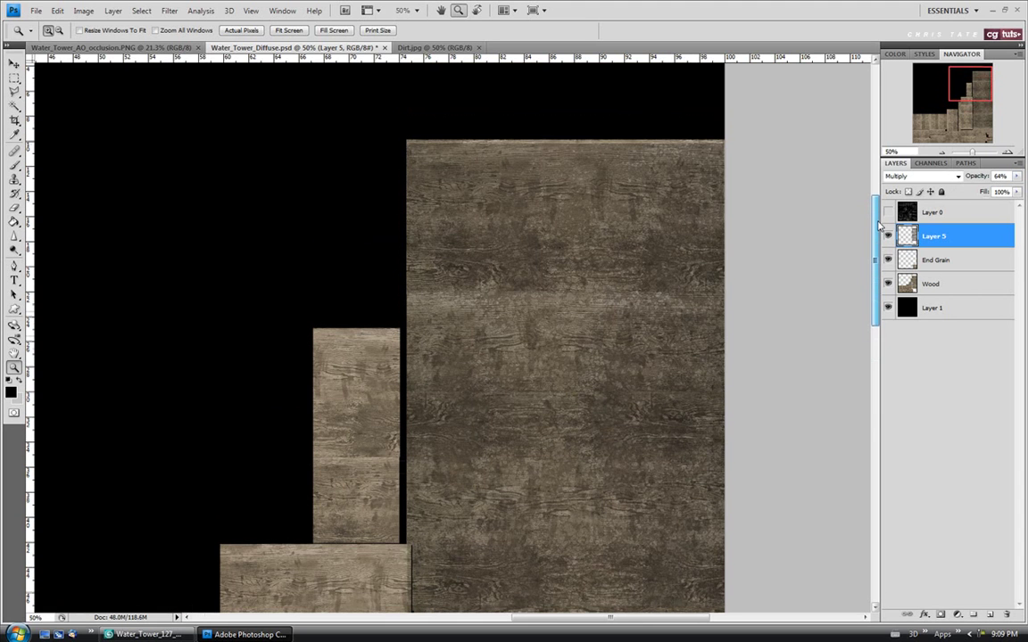
scroll(879, 226, "down", 10)
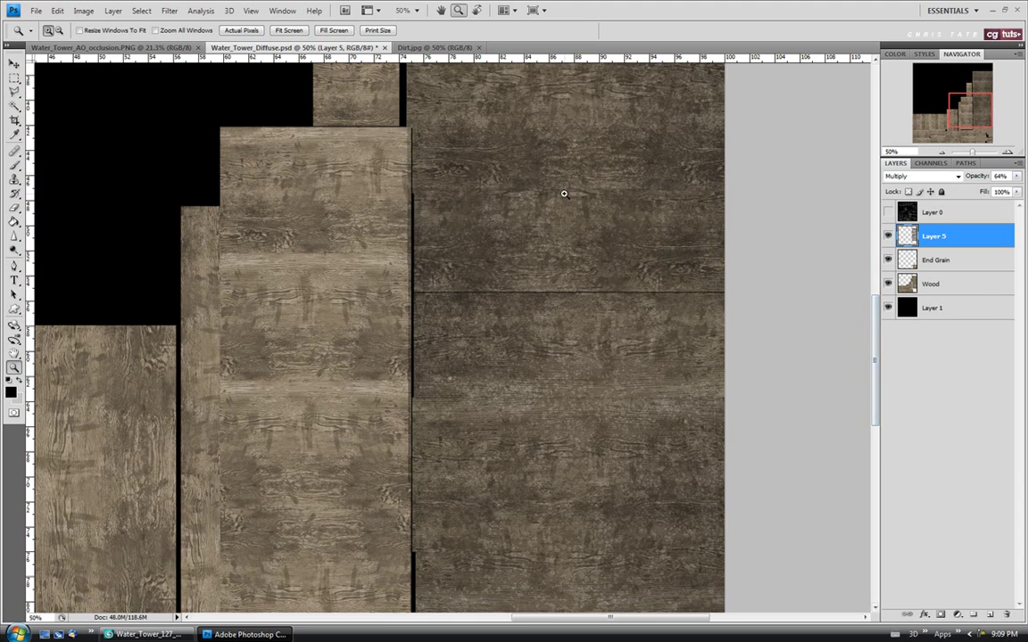
left_click(287, 31)
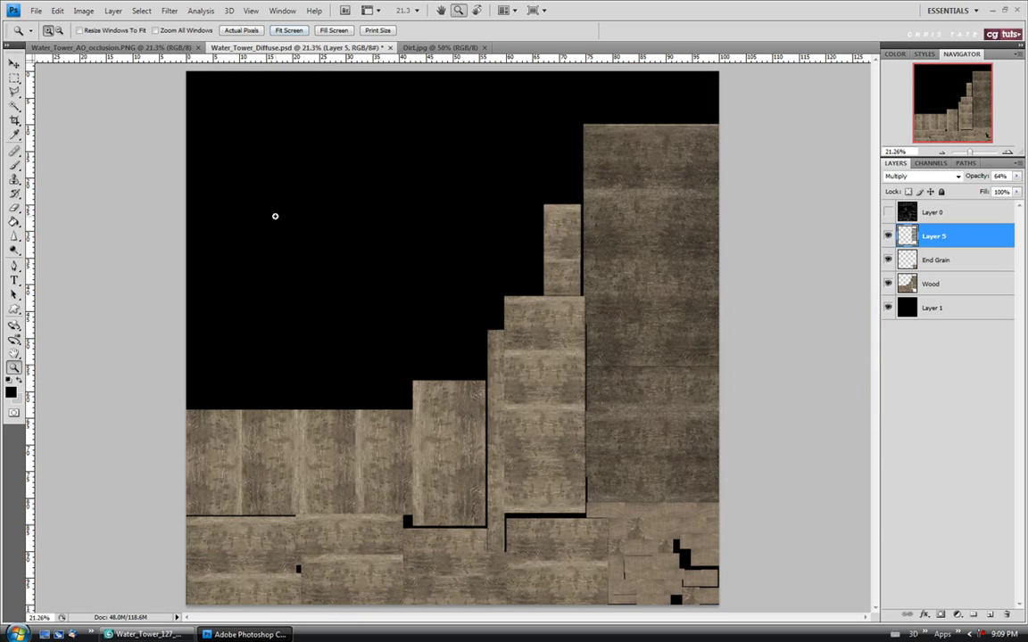
left_click(35, 10)
left_click(43, 164)
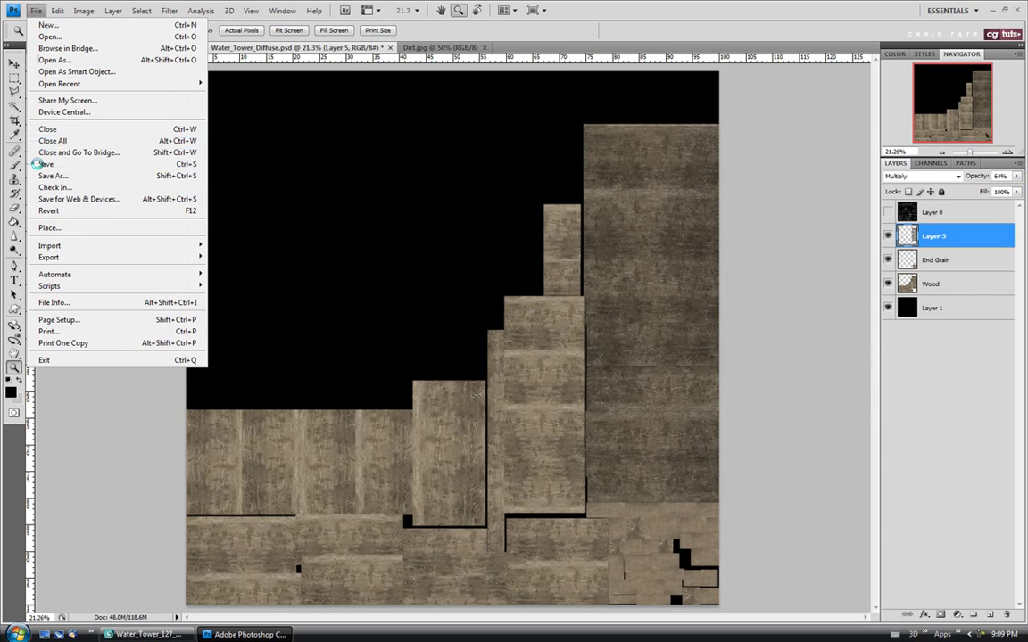